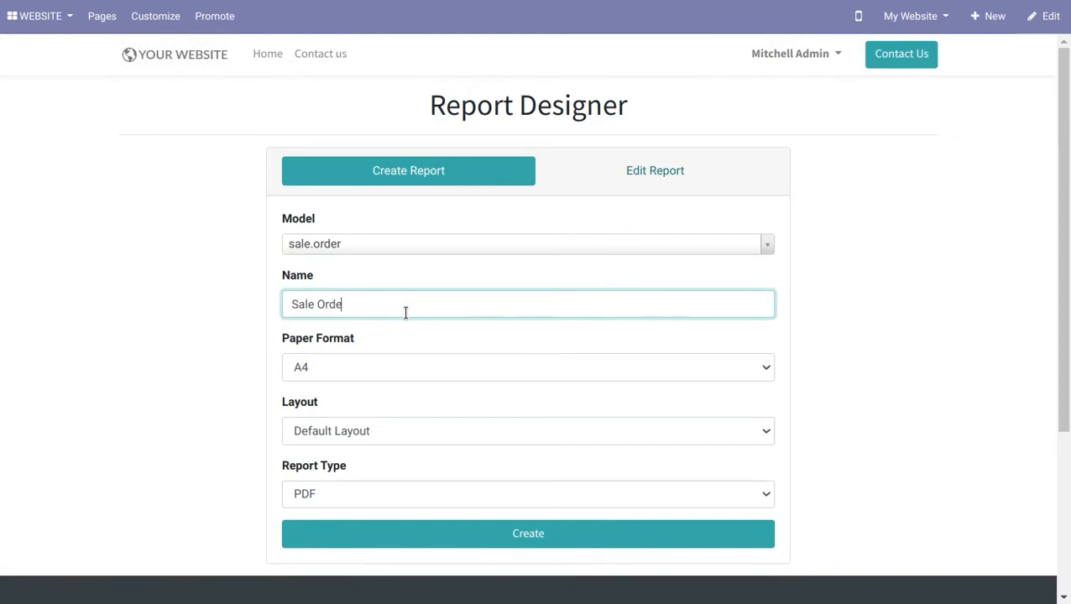
Create the report under the name Sale Order Report and open its blank layout for editing.
text(Report)
click(545, 533)
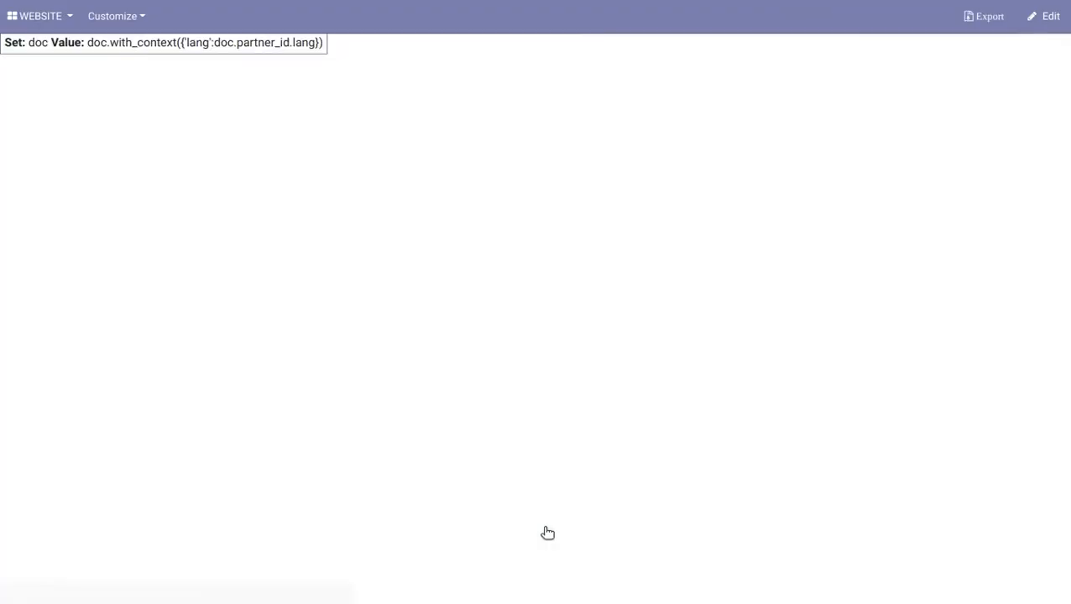
click(1039, 25)
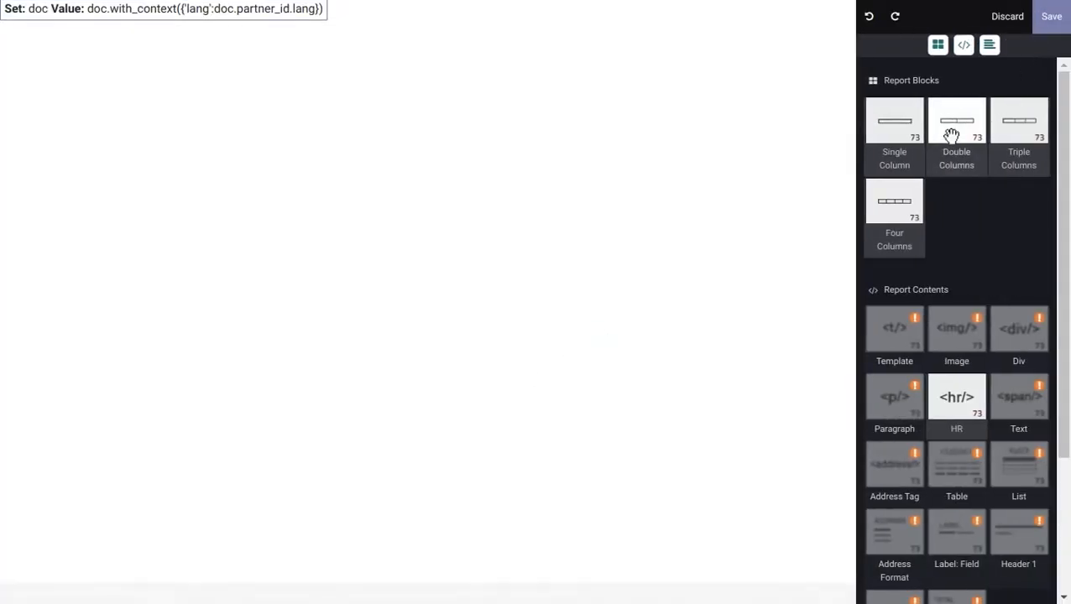
Add a Single Column block to the empty report and place an Address Format element inside it.
drag(897, 133, 587, 46)
scroll(973, 343, down, 2)
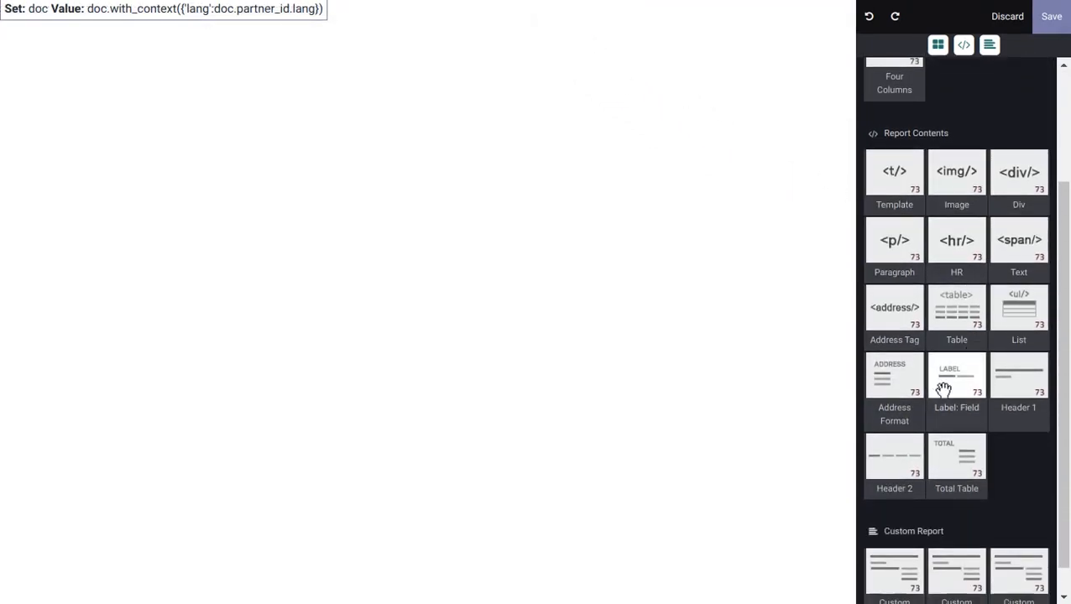
drag(875, 359, 153, 63)
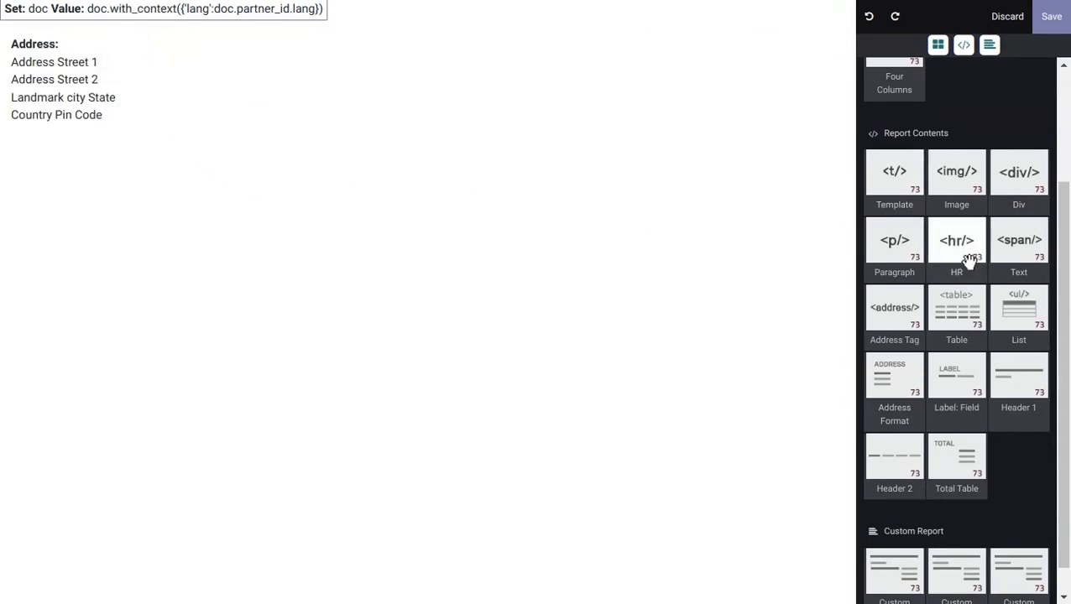
Add a Single Column block below the address and place a Header 2 element inside it.
scroll(967, 263, up, 2)
drag(895, 124, 251, 141)
scroll(932, 337, down, 2)
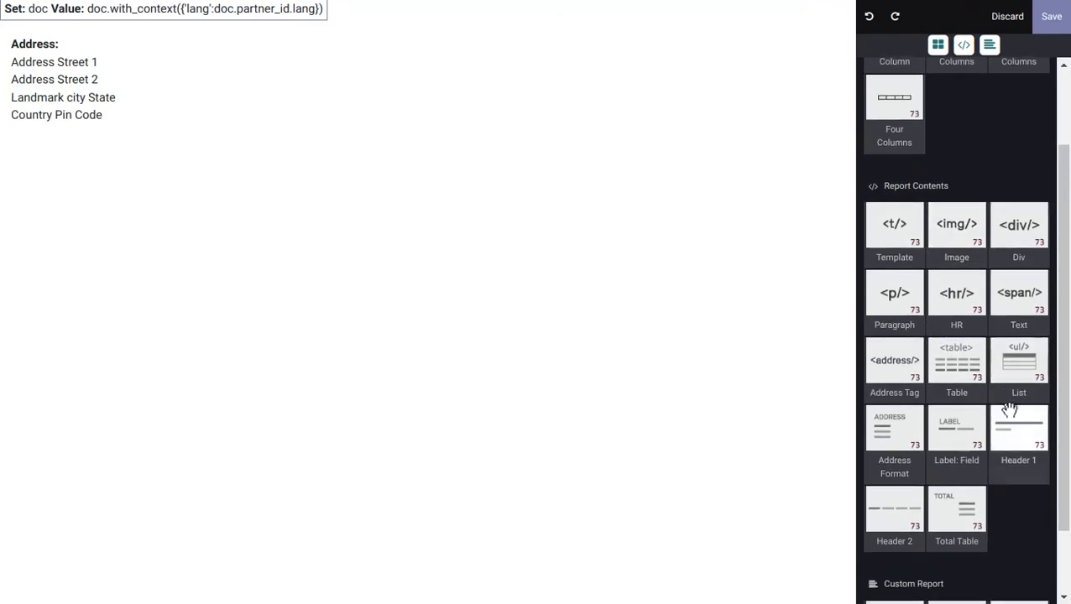
drag(896, 504, 205, 137)
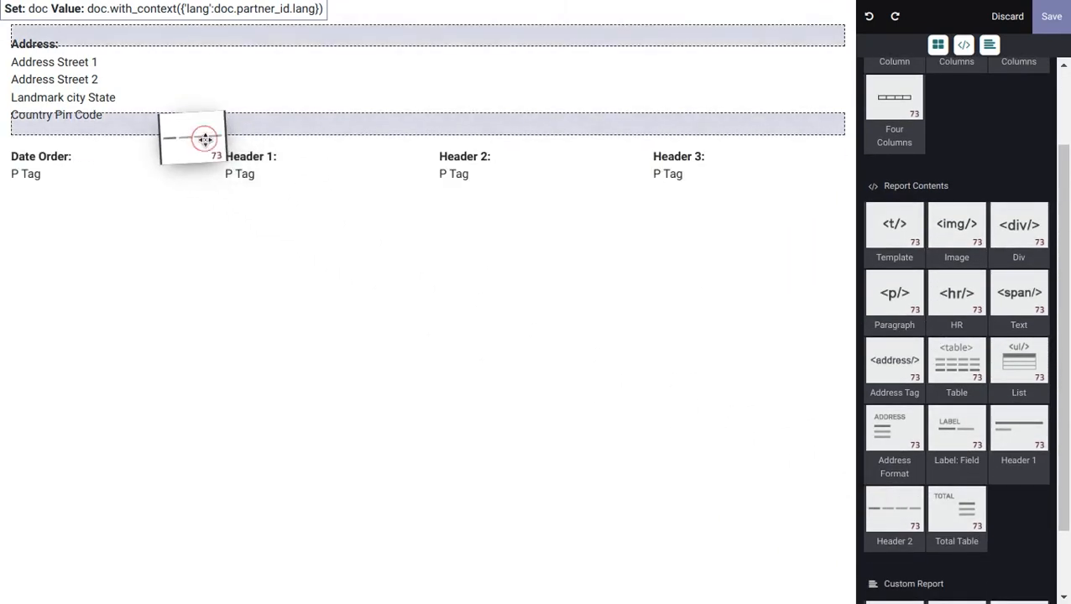
Add a Single Column block below the date order row and place a Header 1 element inside it.
scroll(902, 130, up, 2)
drag(902, 130, 851, 311)
scroll(992, 367, down, 3)
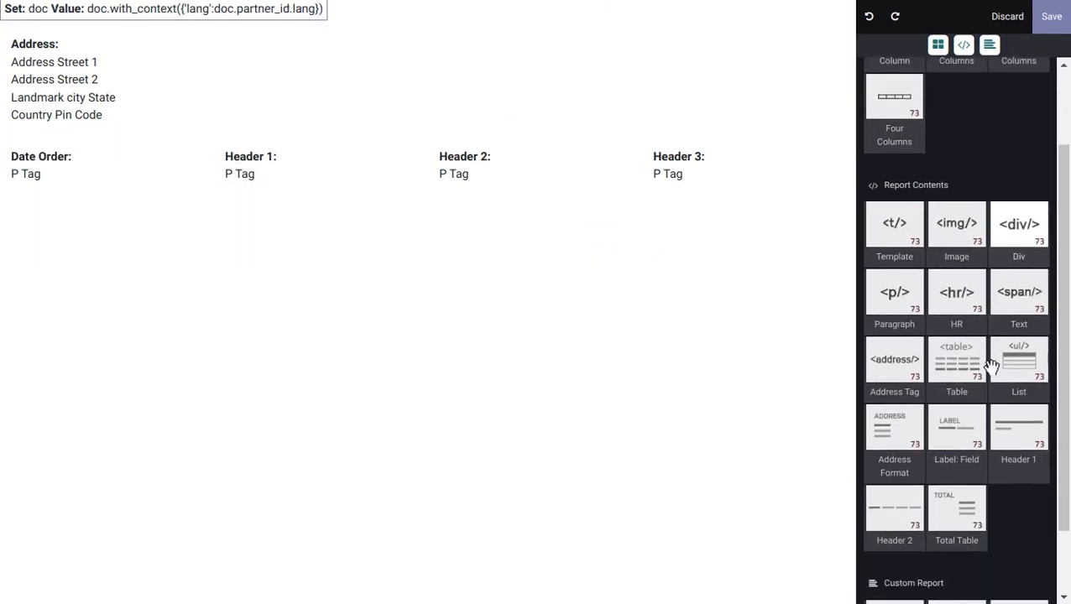
drag(1011, 439, 250, 231)
Add a Single Column block below the reference heading and insert a Table element in it.
scroll(992, 232, up, 3)
drag(906, 137, 393, 286)
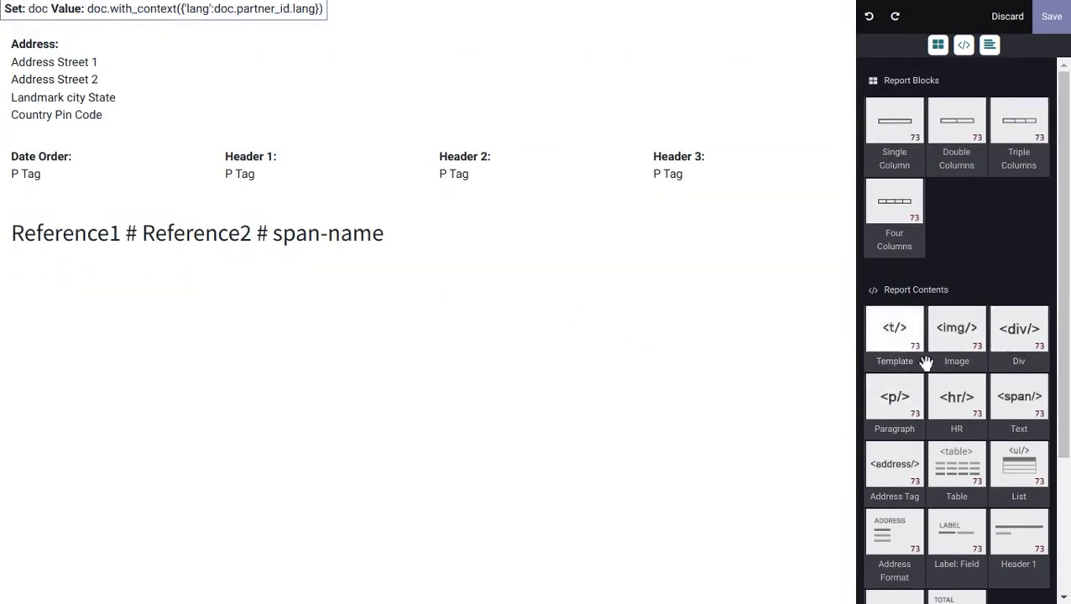
scroll(966, 390, down, 2)
drag(969, 390, 282, 304)
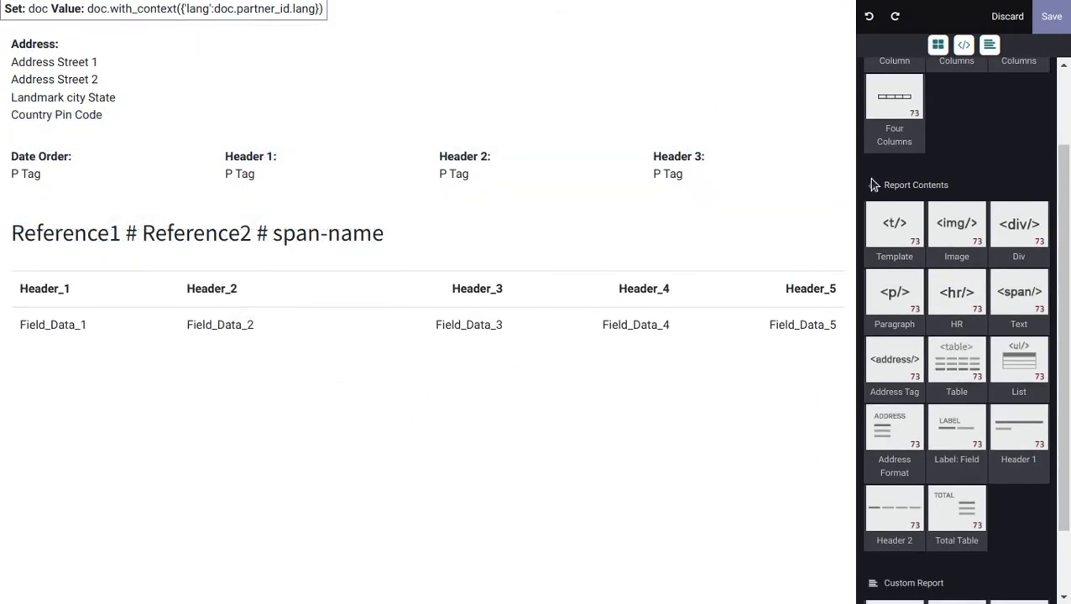
Add a Single Column block below the table and insert a Total Table element in it.
scroll(872, 181, up, 2)
drag(891, 153, 521, 407)
scroll(1009, 400, down, 3)
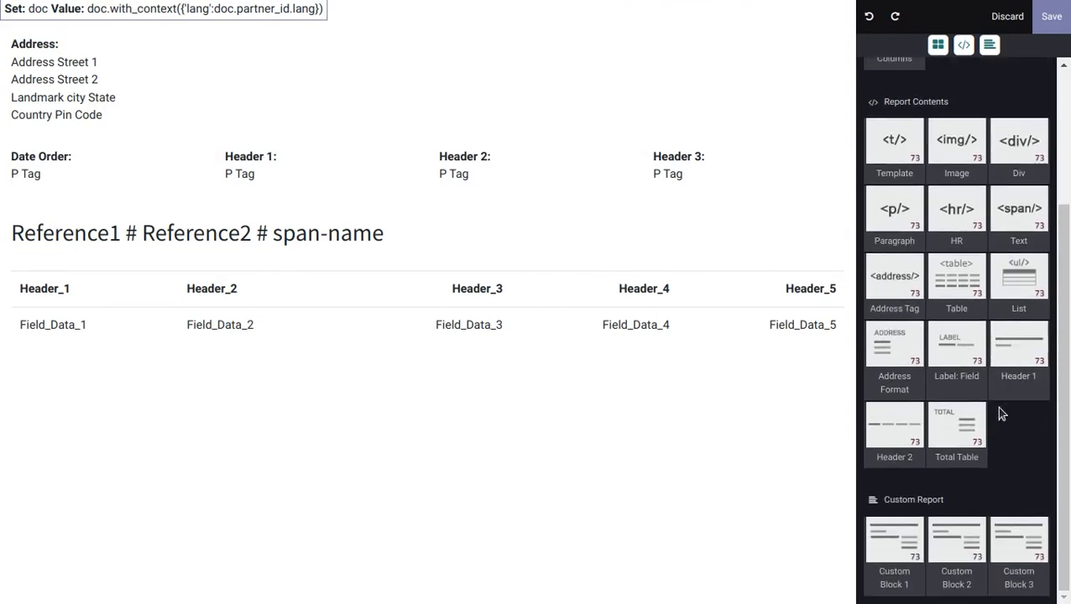
drag(952, 426, 722, 389)
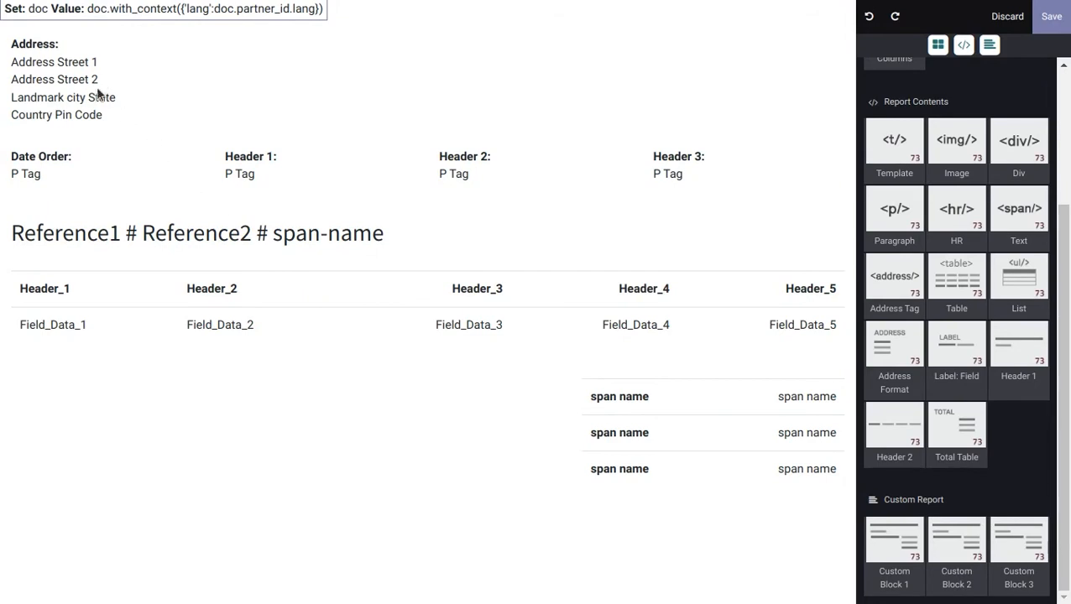
Bind the Address Street 1 placeholder to the Customer > Street field (doc.partner_id.street) and save the attribute.
click(45, 65)
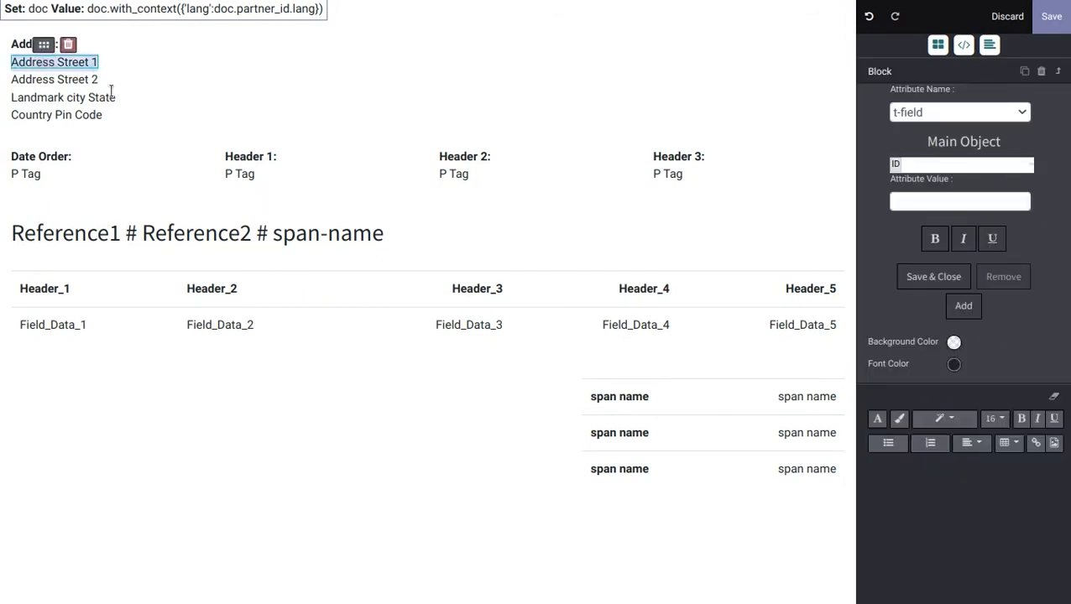
click(966, 168)
text(cust)
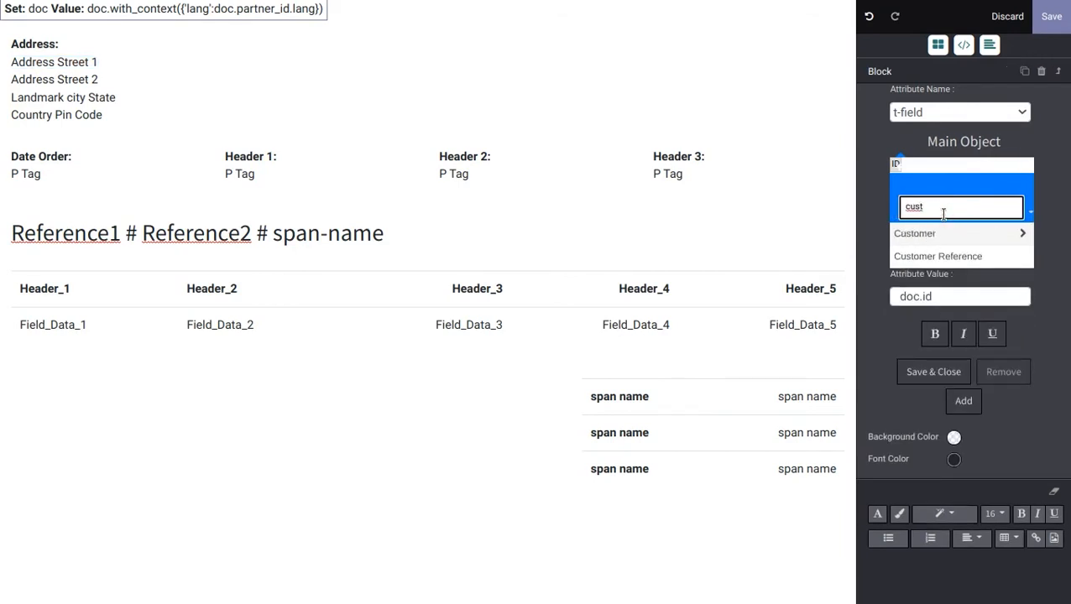
click(947, 233)
click(936, 209)
text(stree)
click(932, 233)
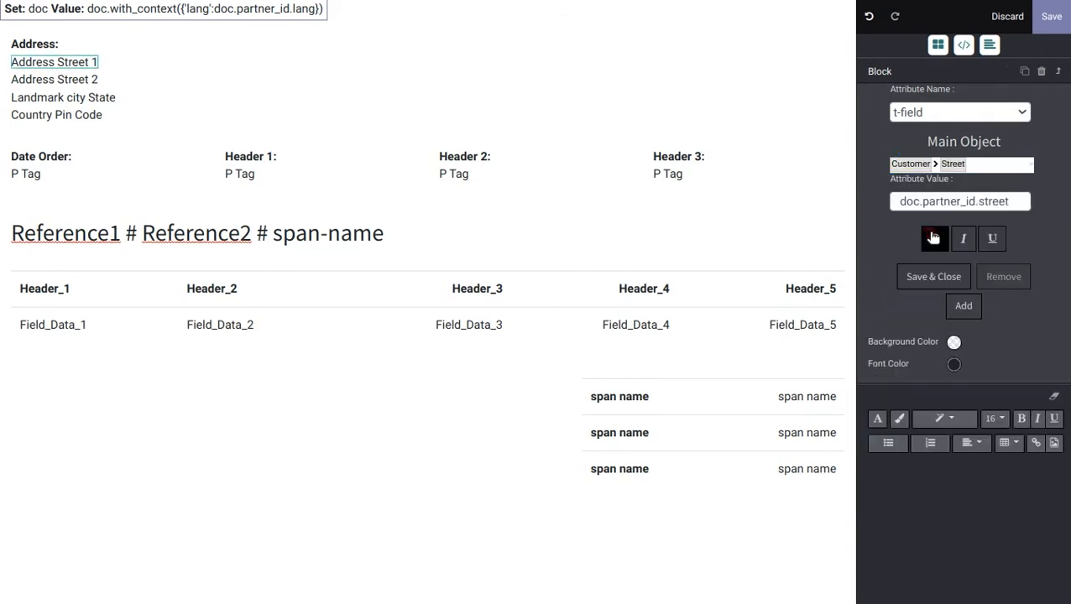
click(947, 279)
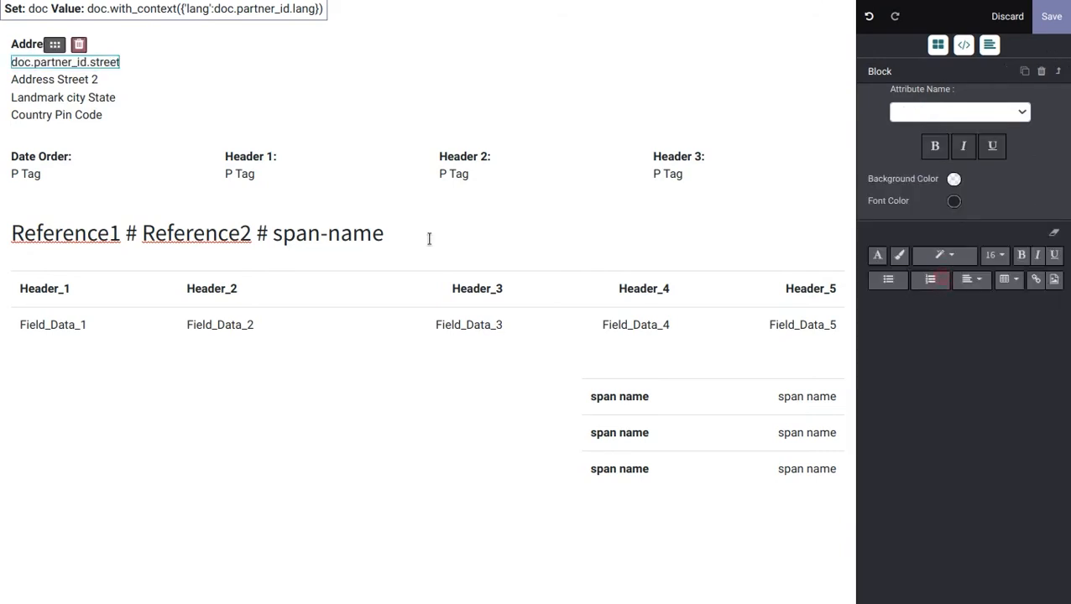
Bind the Address Street 2 placeholder to the Customer > Street2 field (doc.partner_id.street2) and save the attribute.
click(73, 84)
click(932, 165)
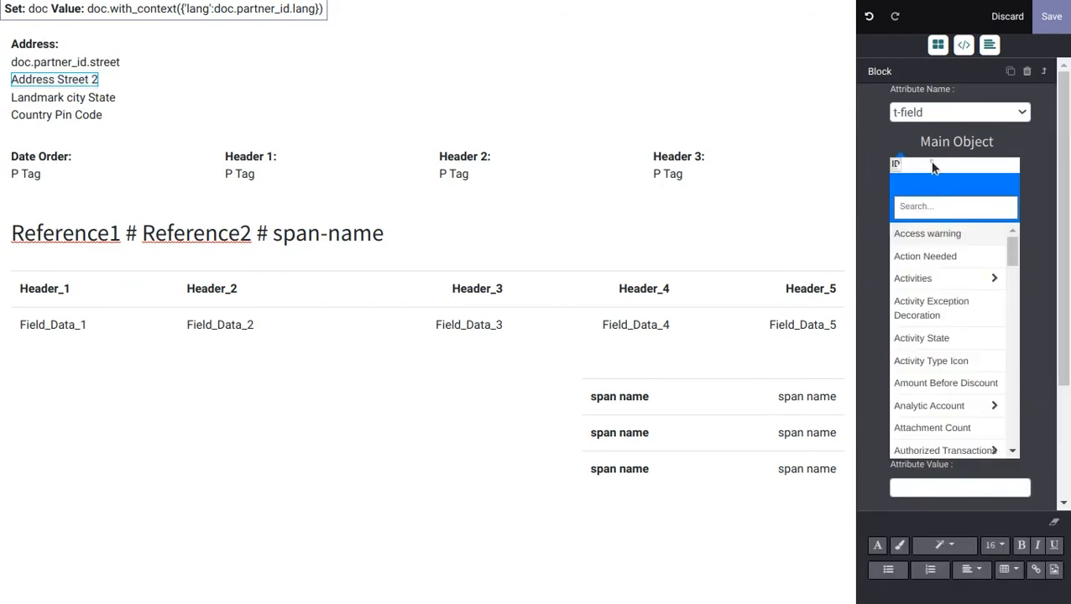
text(cus)
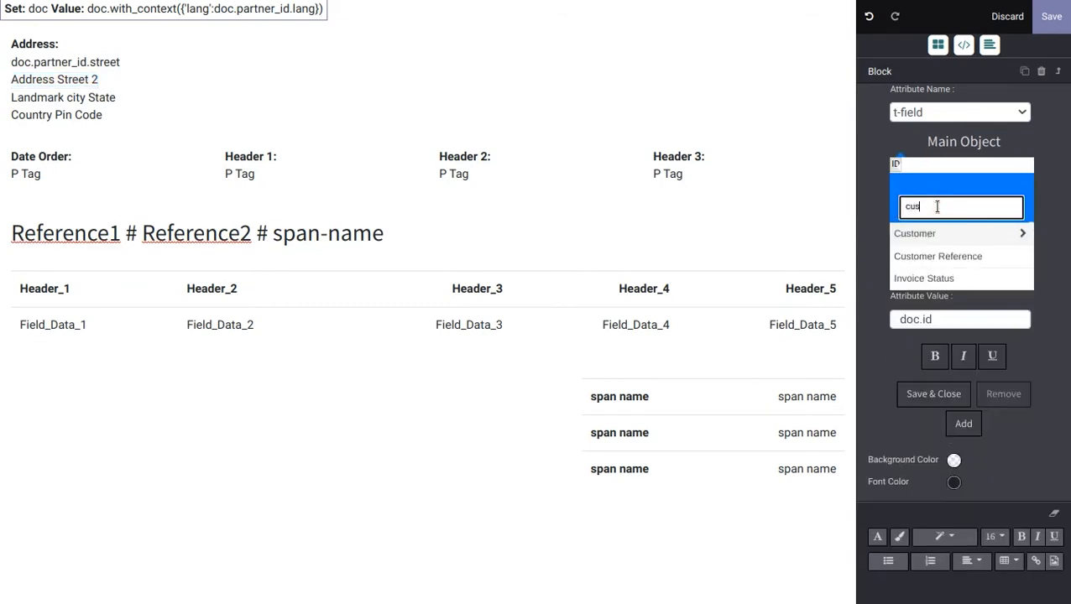
text(tomer)
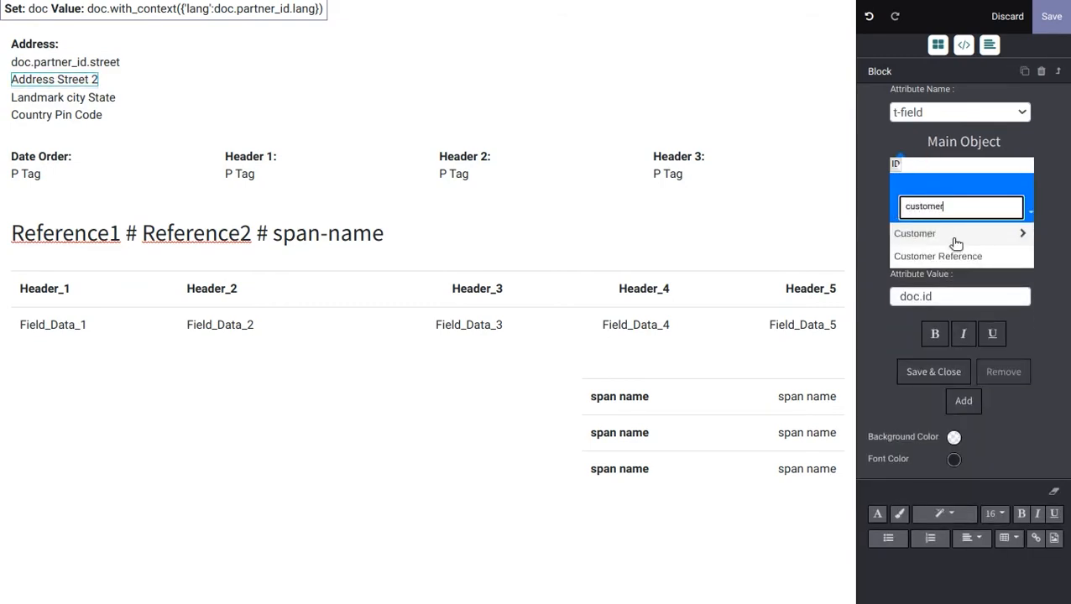
click(951, 235)
text(stre)
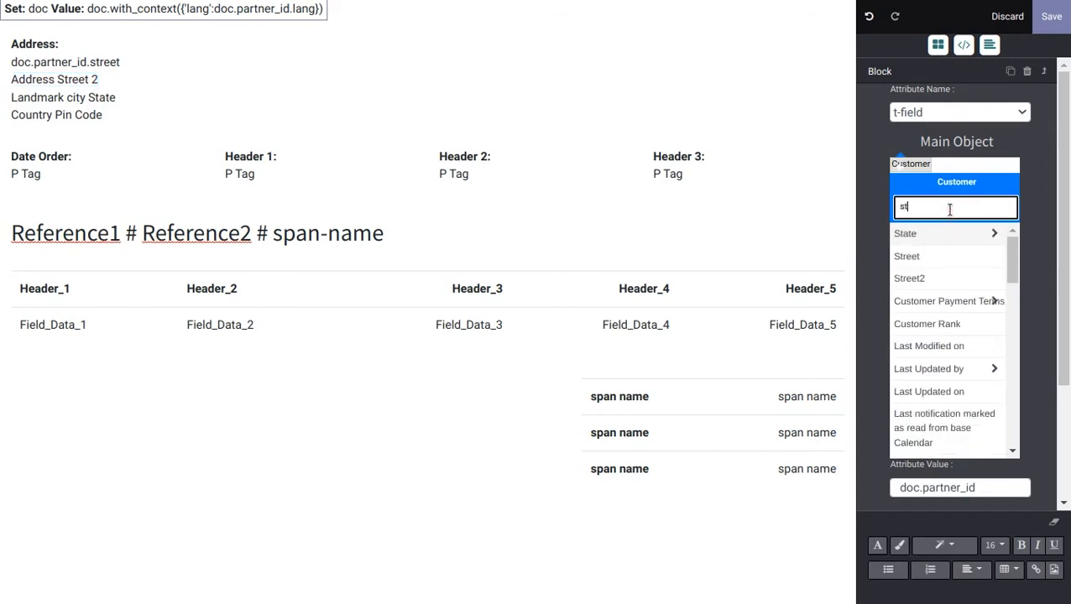
click(930, 249)
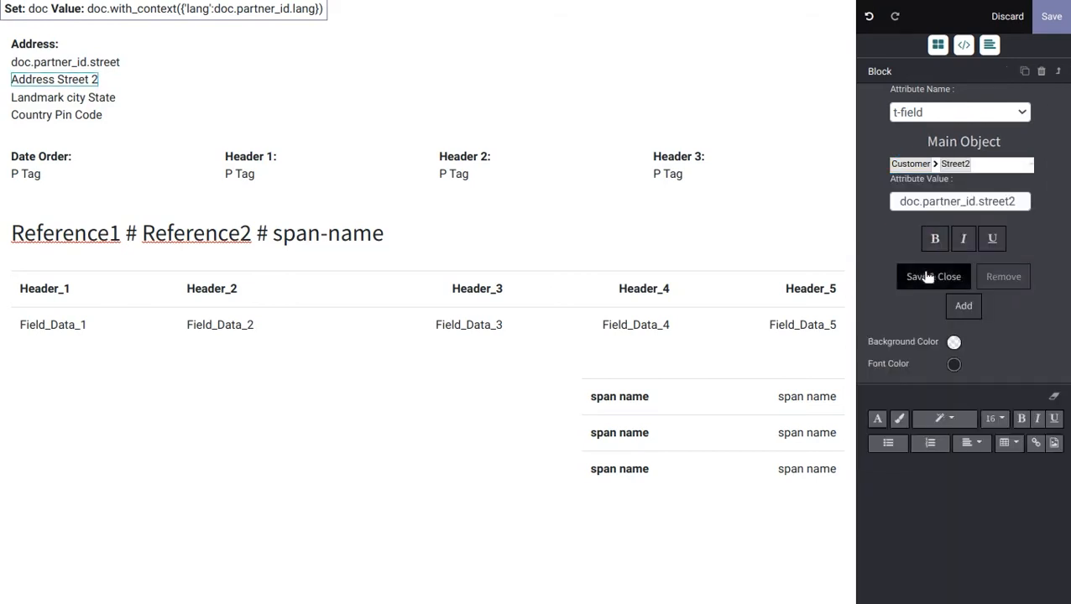
click(929, 278)
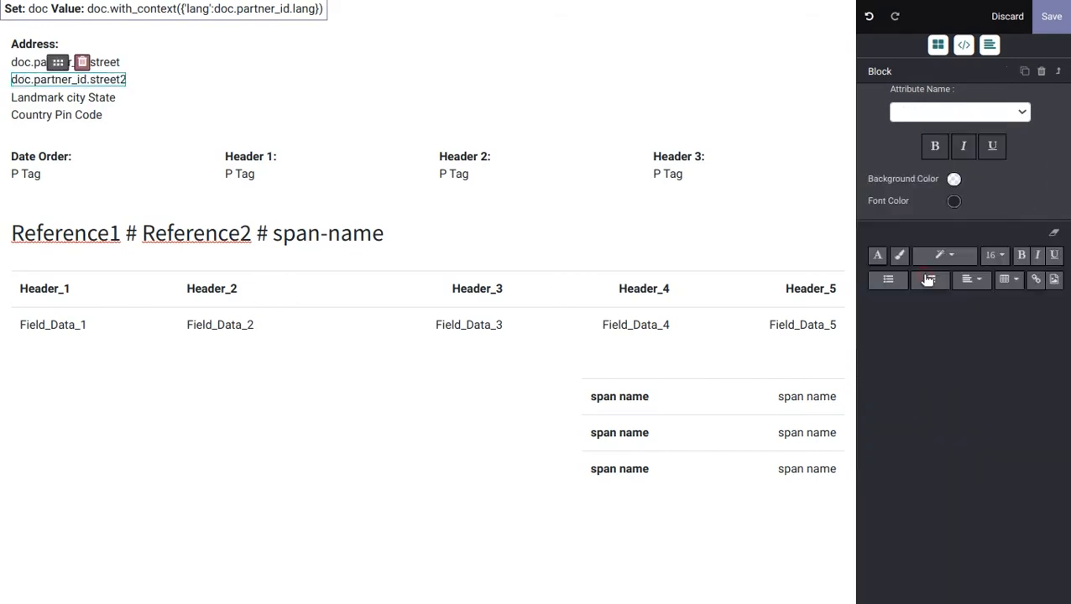
Delete the Landmark placeholder from the address and bind the city placeholder to Customer > City (doc.partner_id.city).
double_click(33, 97)
key(BackSpace)
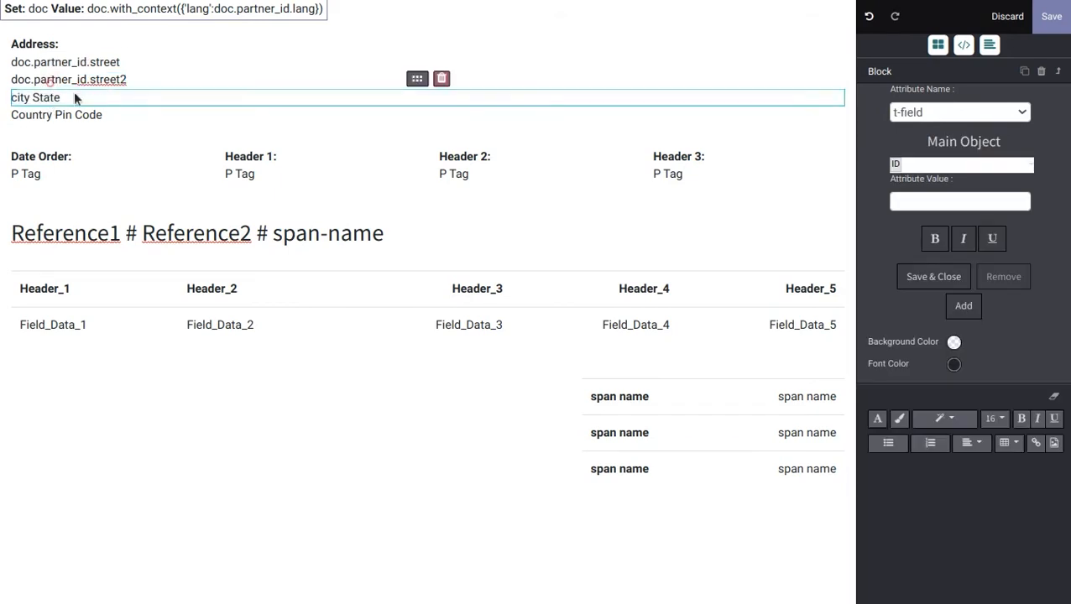
click(20, 97)
click(950, 168)
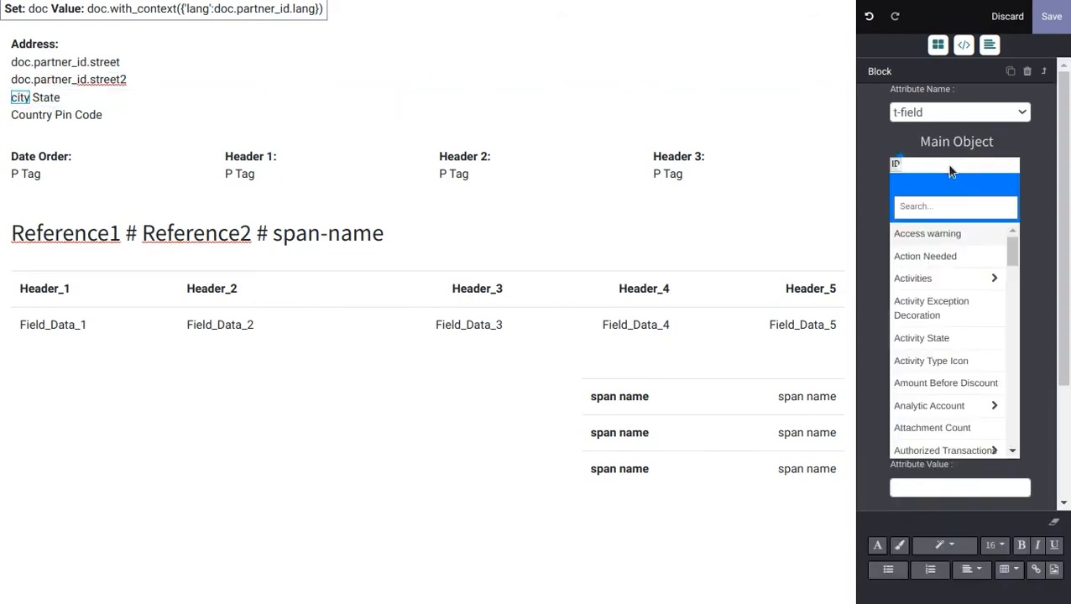
click(956, 203)
text(cu)
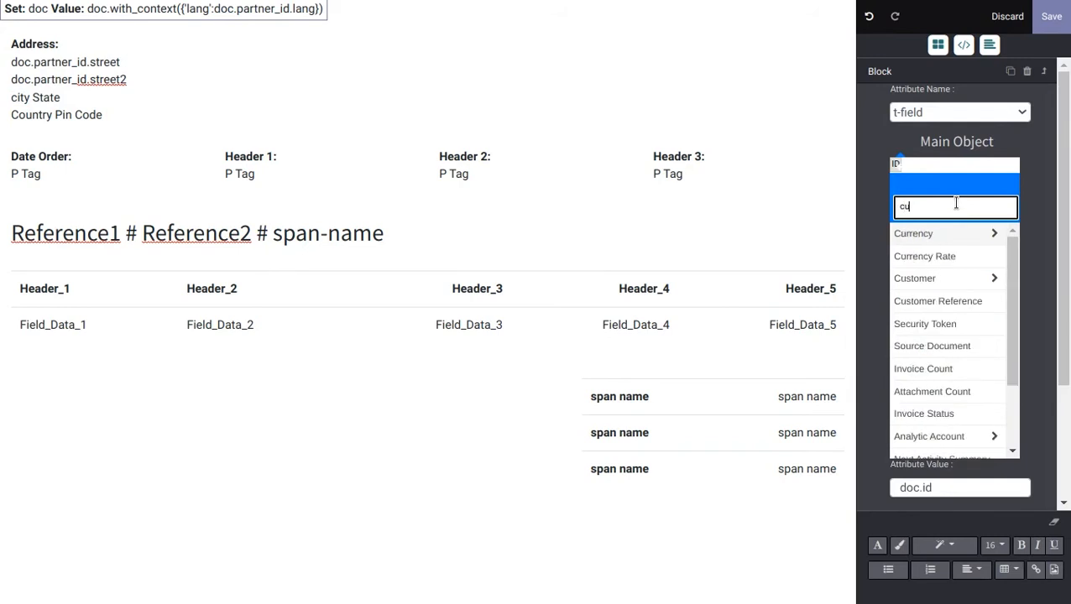
text(stomer)
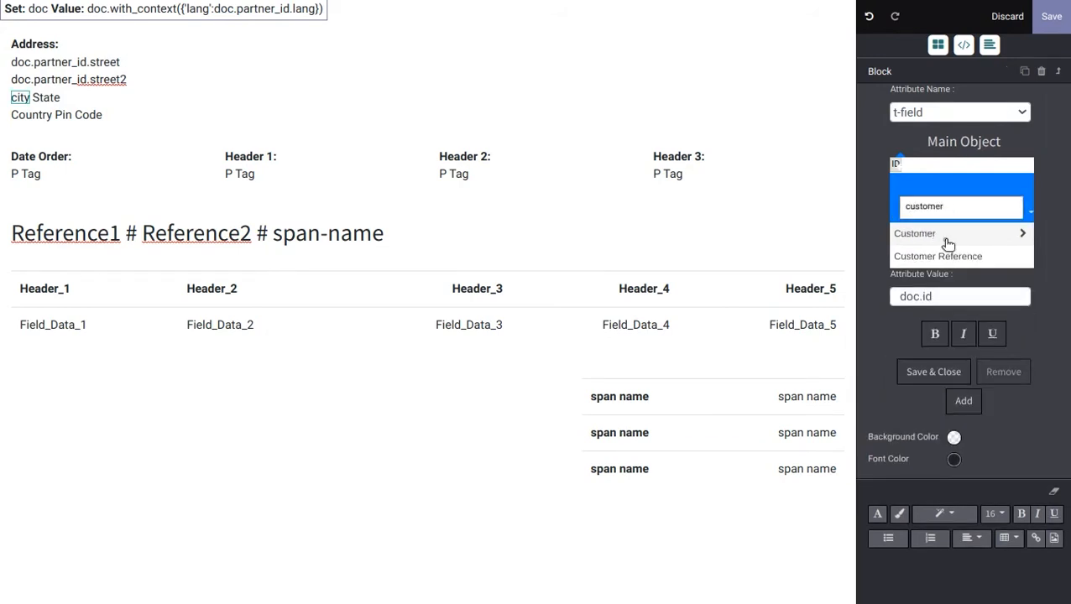
click(945, 236)
text(city)
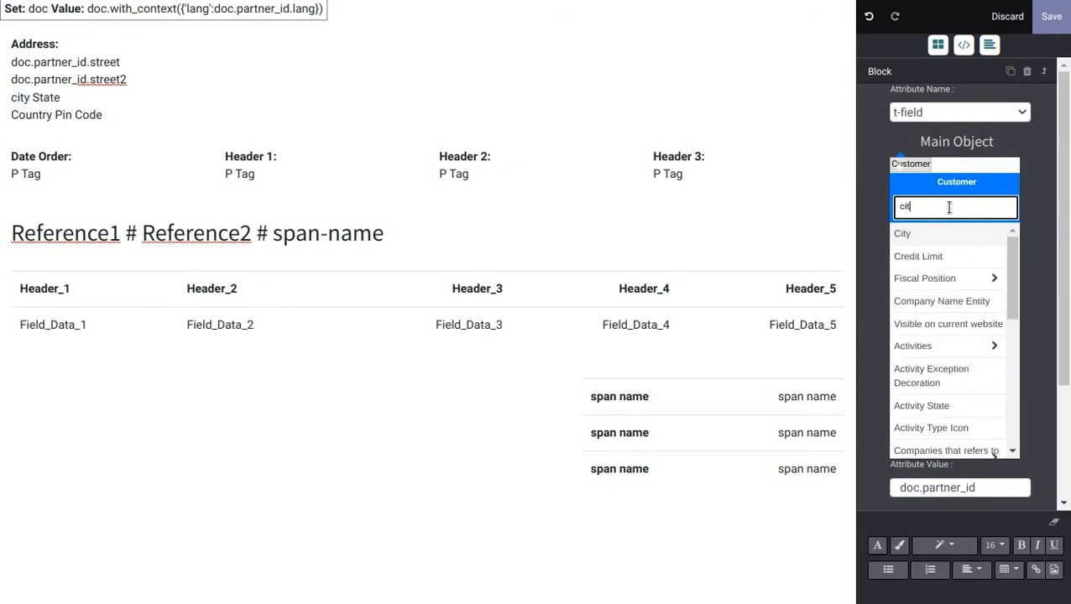
click(928, 236)
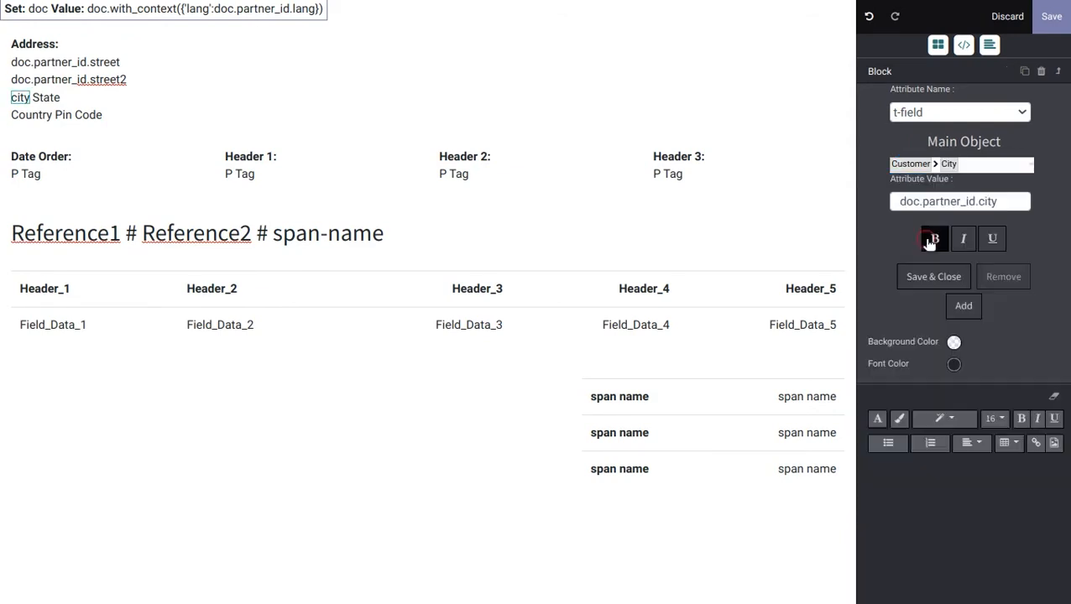
click(935, 282)
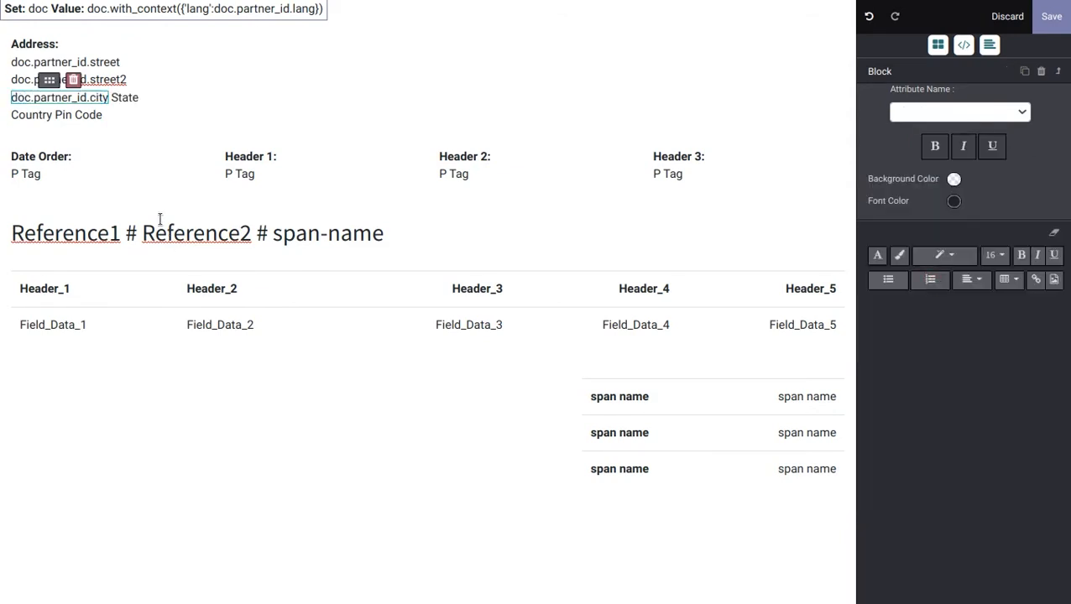
Bind the State placeholder to the Customer > State field (doc.partner_id.state_id) and save the attribute.
click(130, 99)
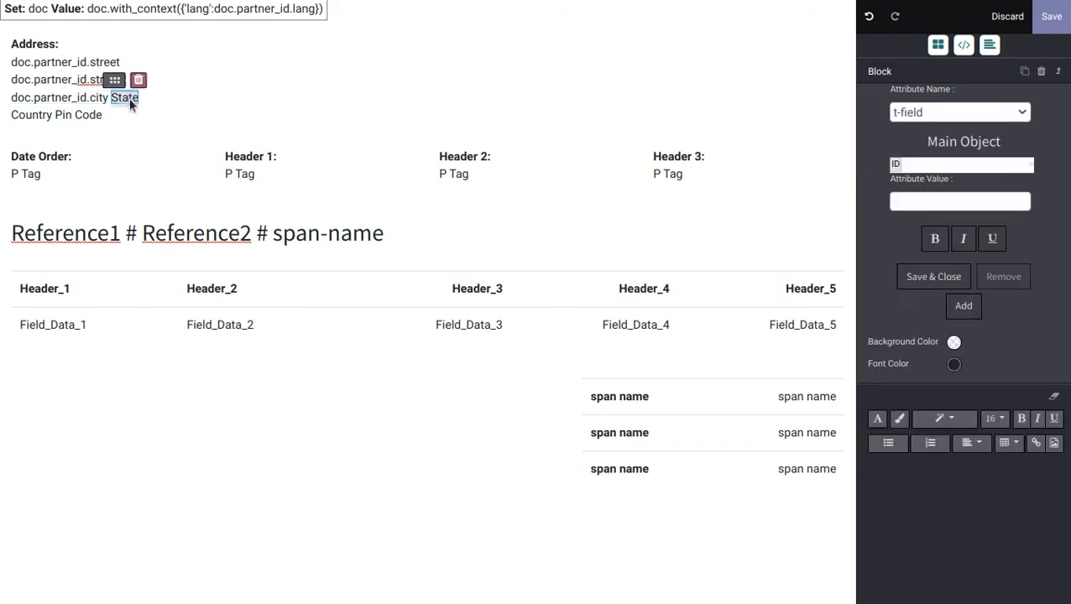
click(998, 168)
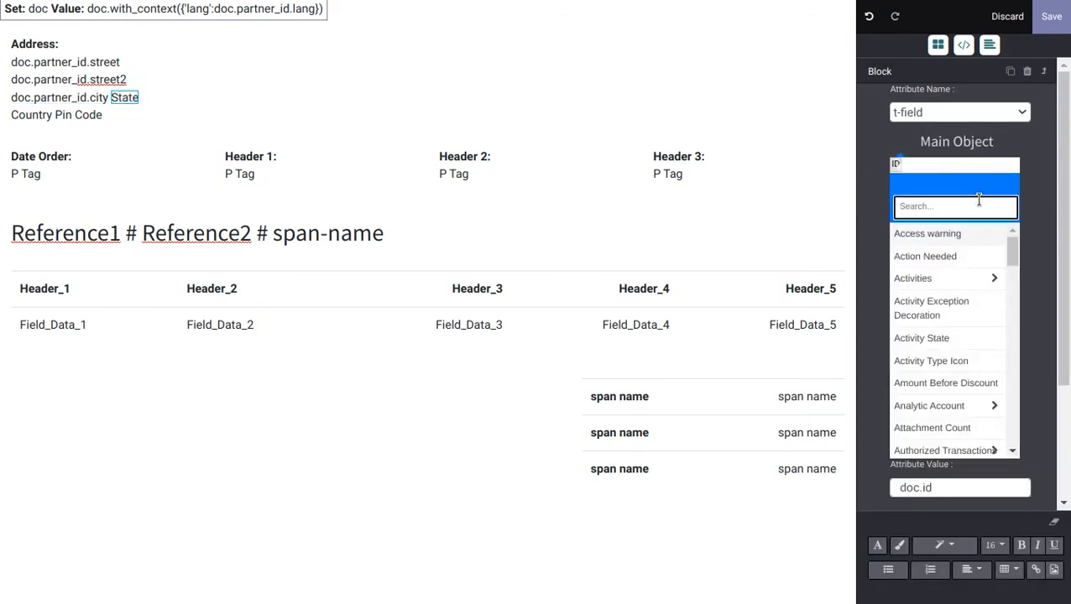
text(customer)
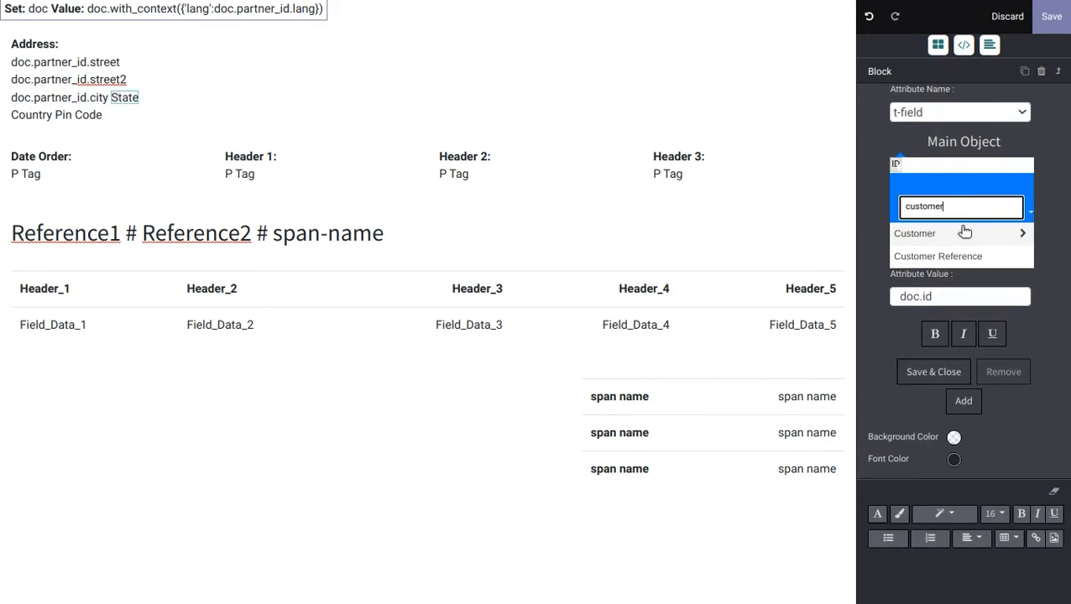
click(957, 232)
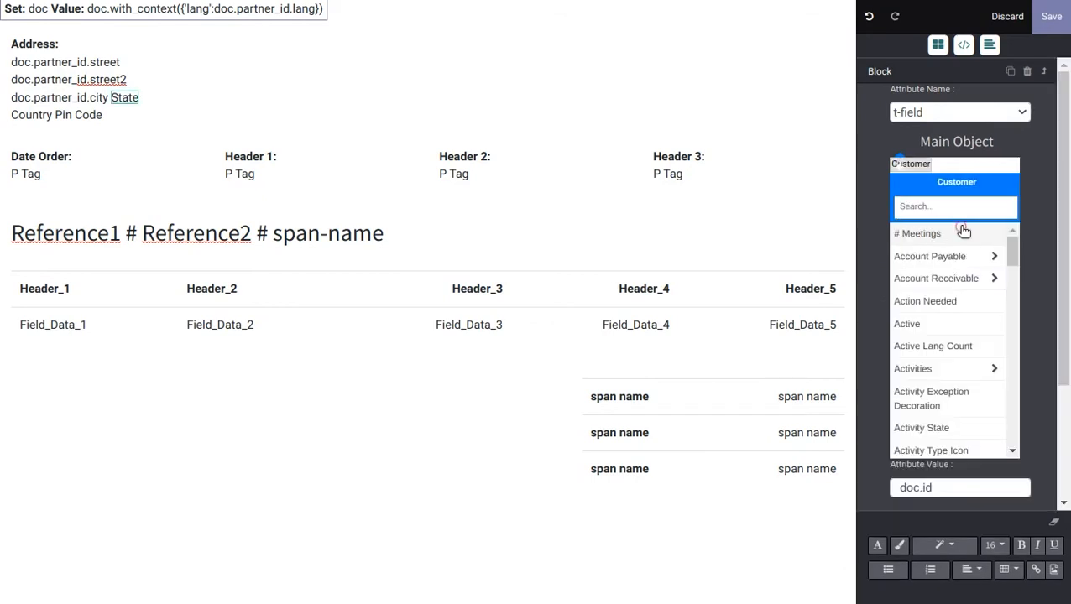
text(state)
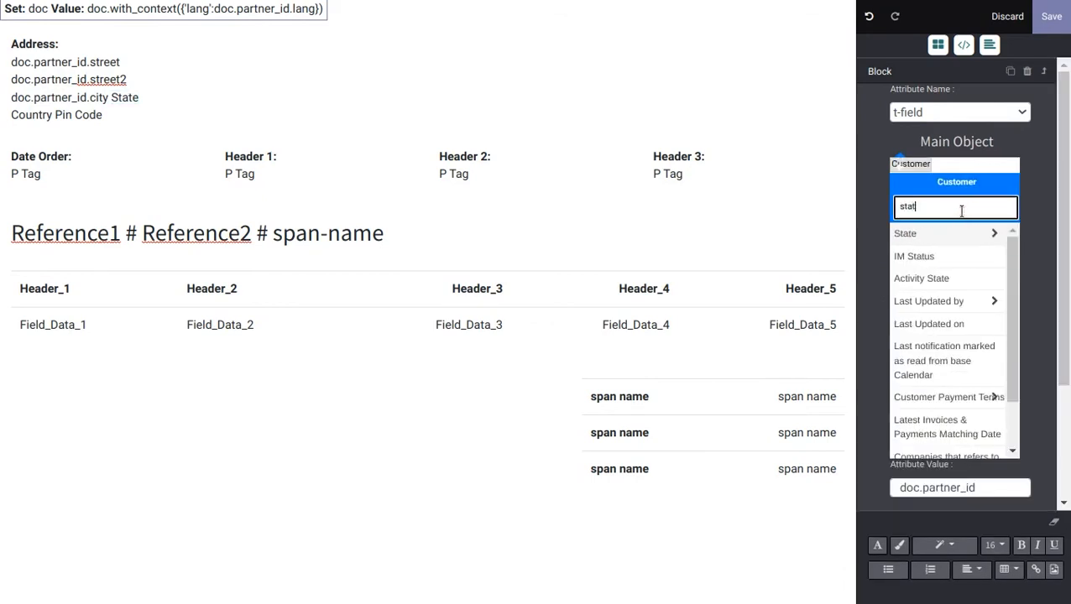
click(944, 234)
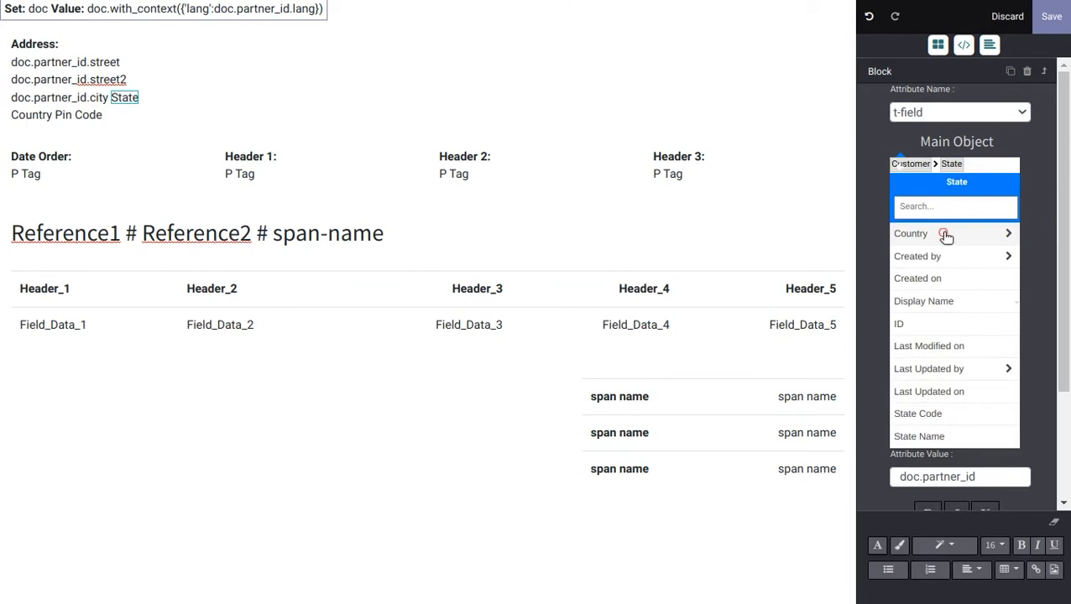
click(880, 223)
click(947, 280)
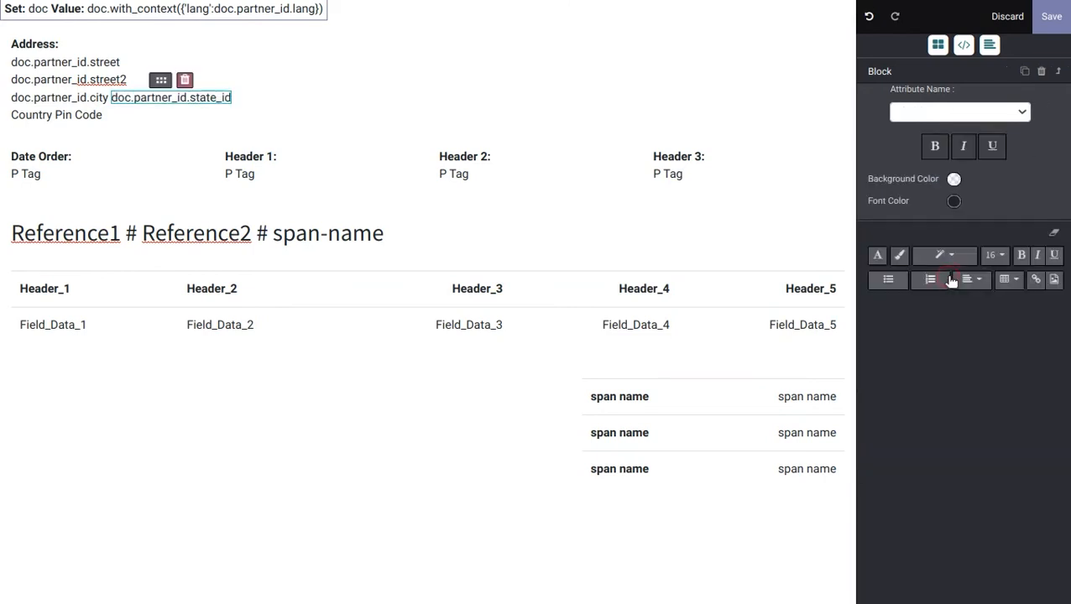
Bind the Country placeholder to the Customer > Country field (doc.partner_id.country_id) and save the attribute.
click(29, 118)
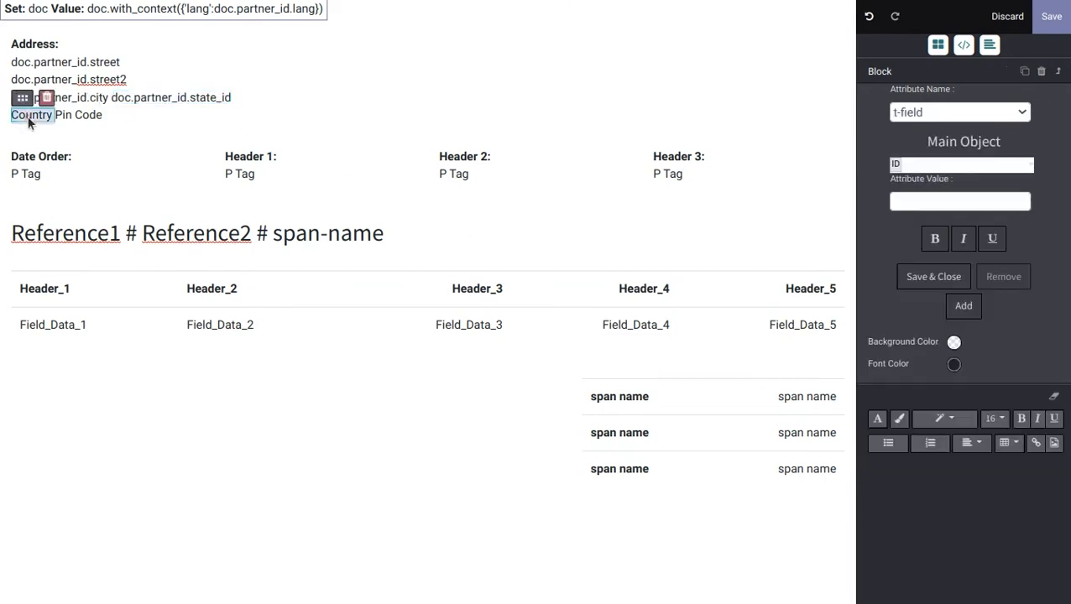
click(956, 163)
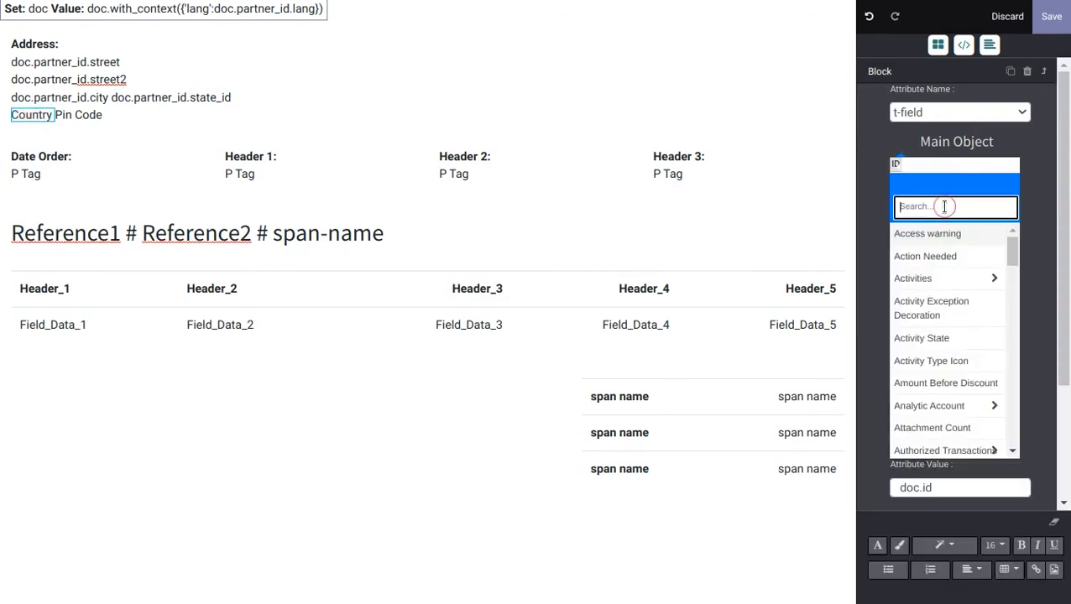
text(custo)
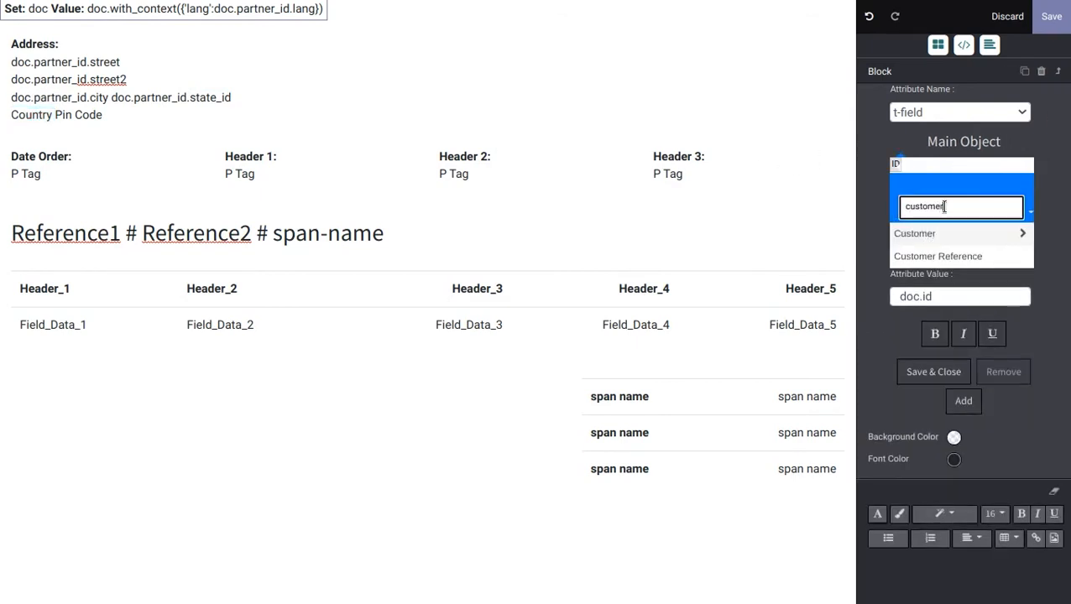
text(mer)
click(948, 235)
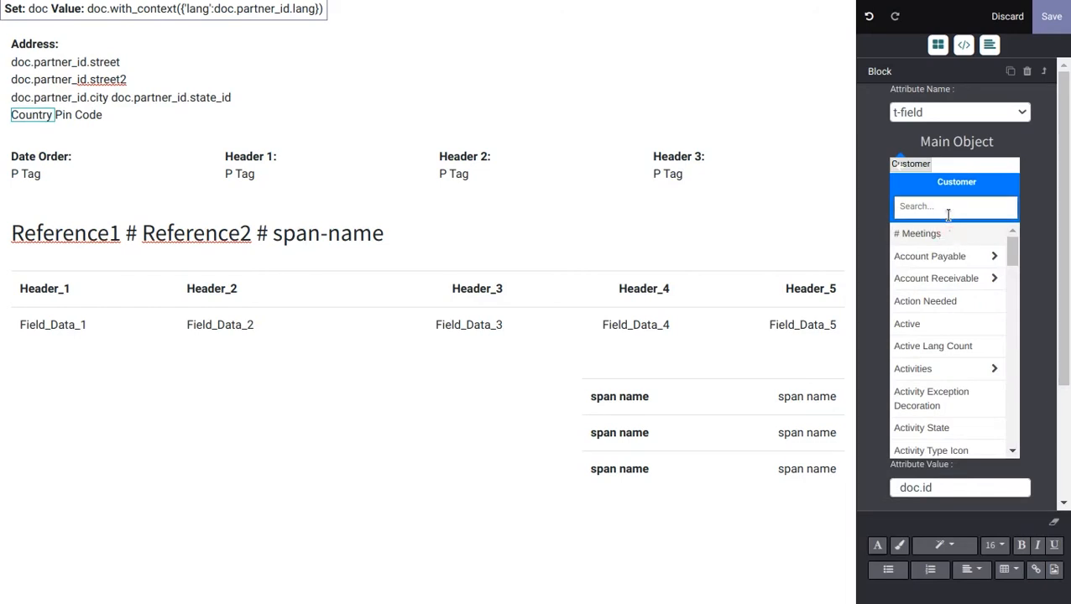
text(cou)
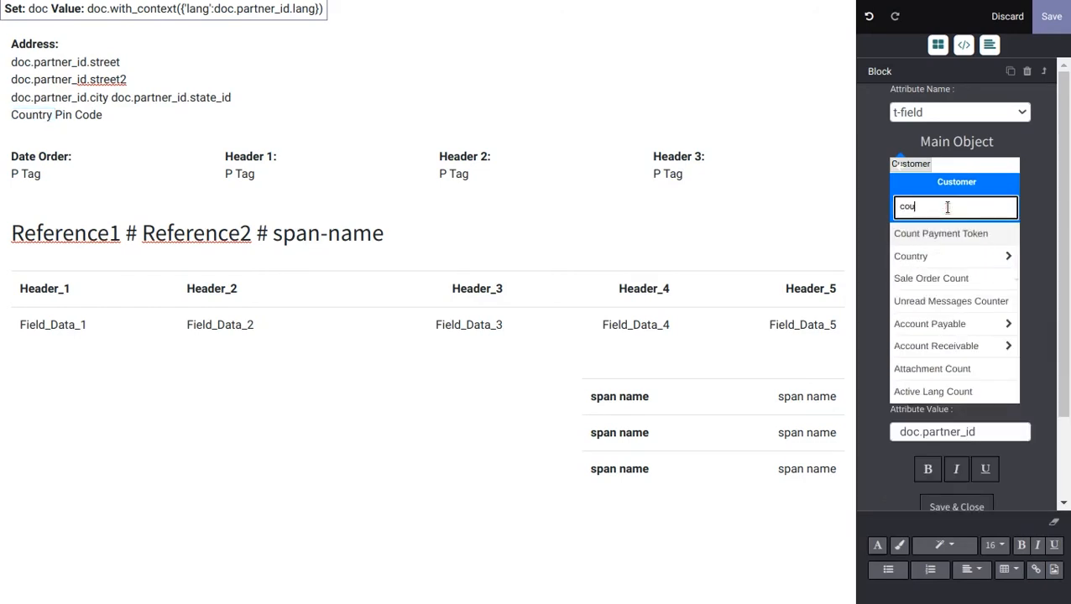
text(ntr)
click(945, 225)
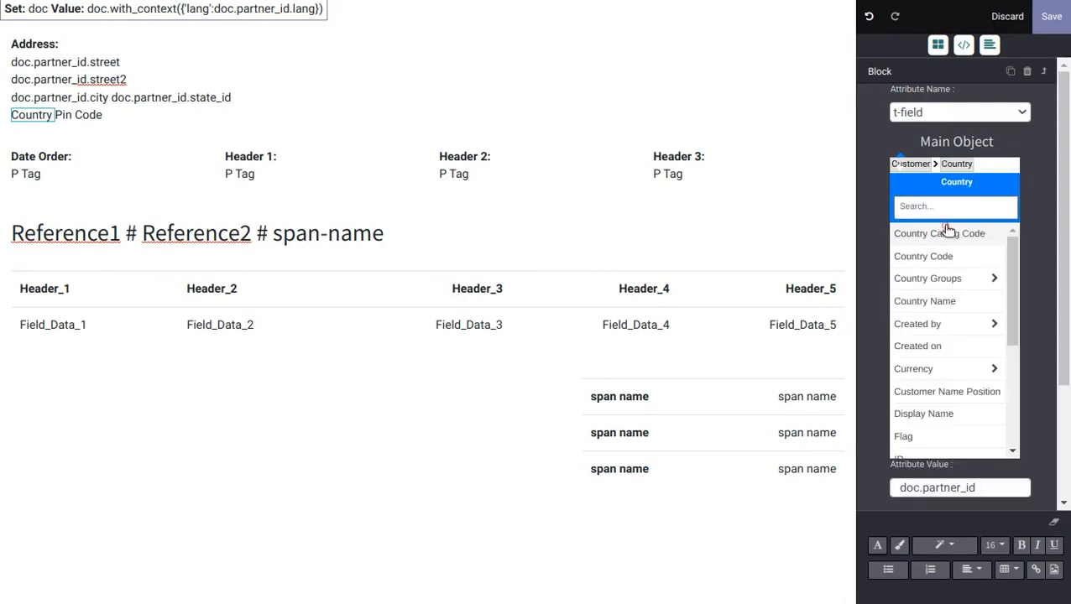
click(1040, 243)
click(947, 277)
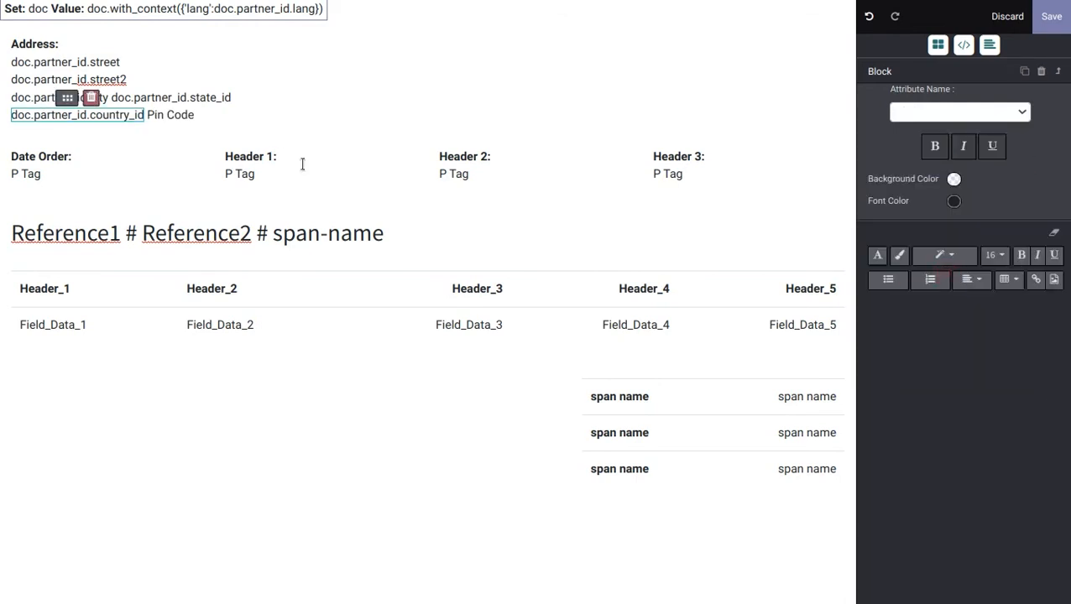
Bind the Pin Code placeholder to the Customer > Zip field (doc.partner_id.zip) and save the attribute.
click(171, 117)
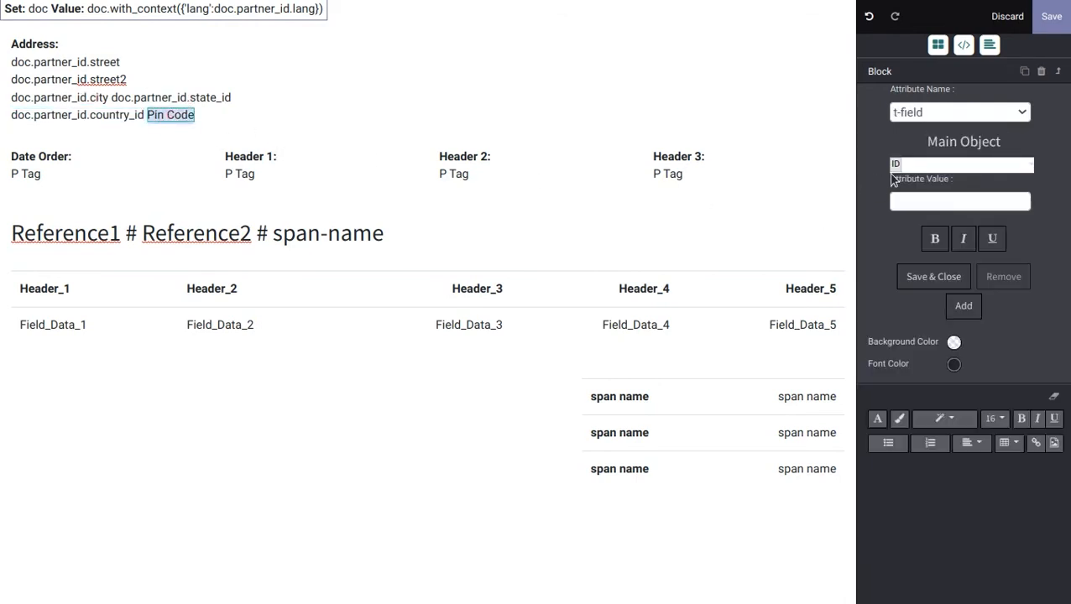
click(931, 168)
click(930, 206)
text(cusomt)
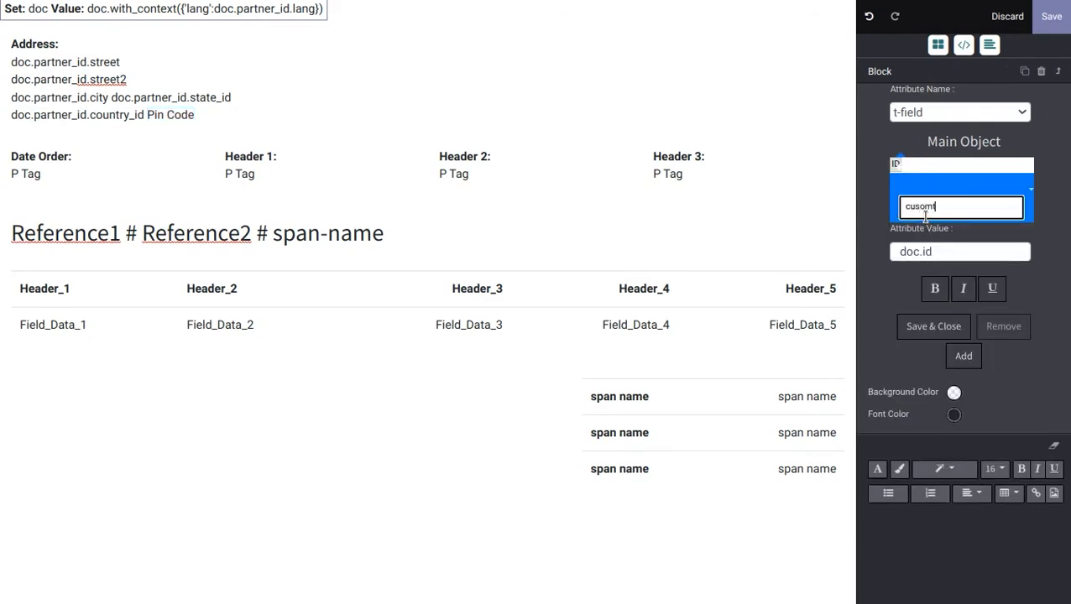
key(BackSpace)
text(er)
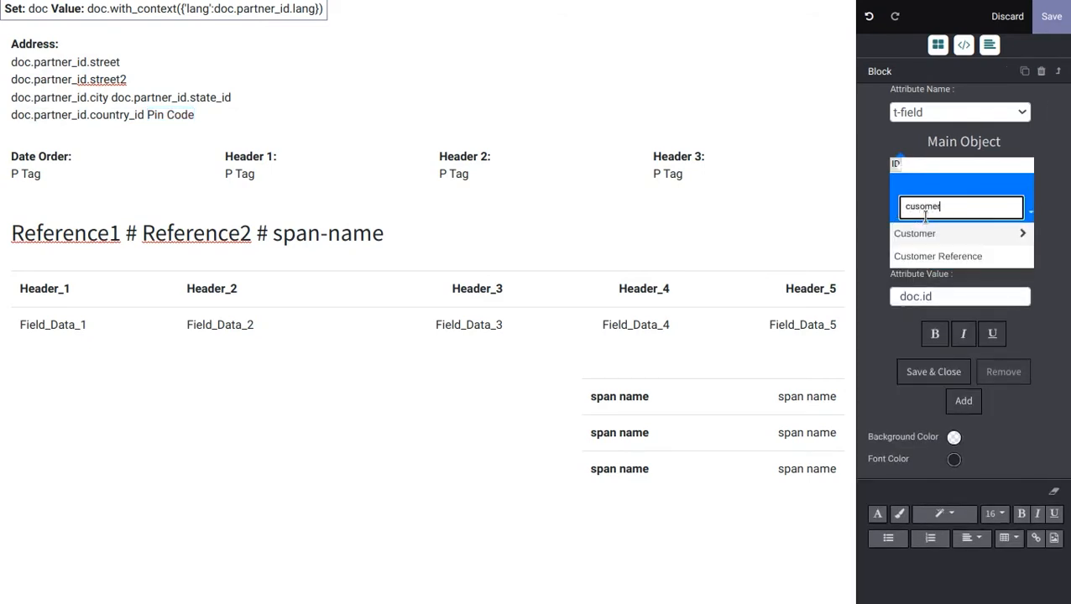
click(938, 234)
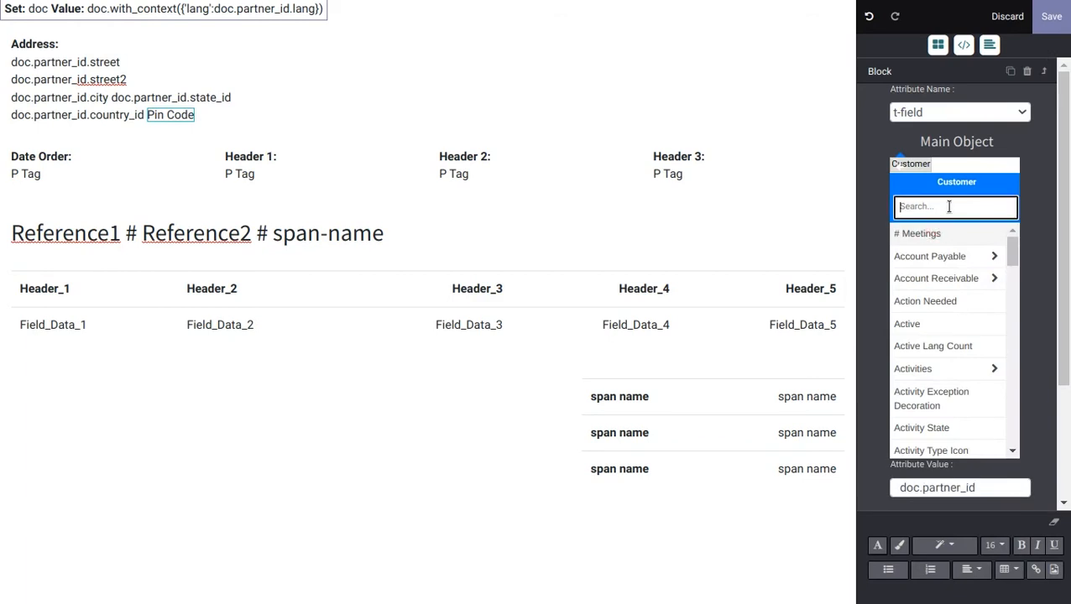
text(zip)
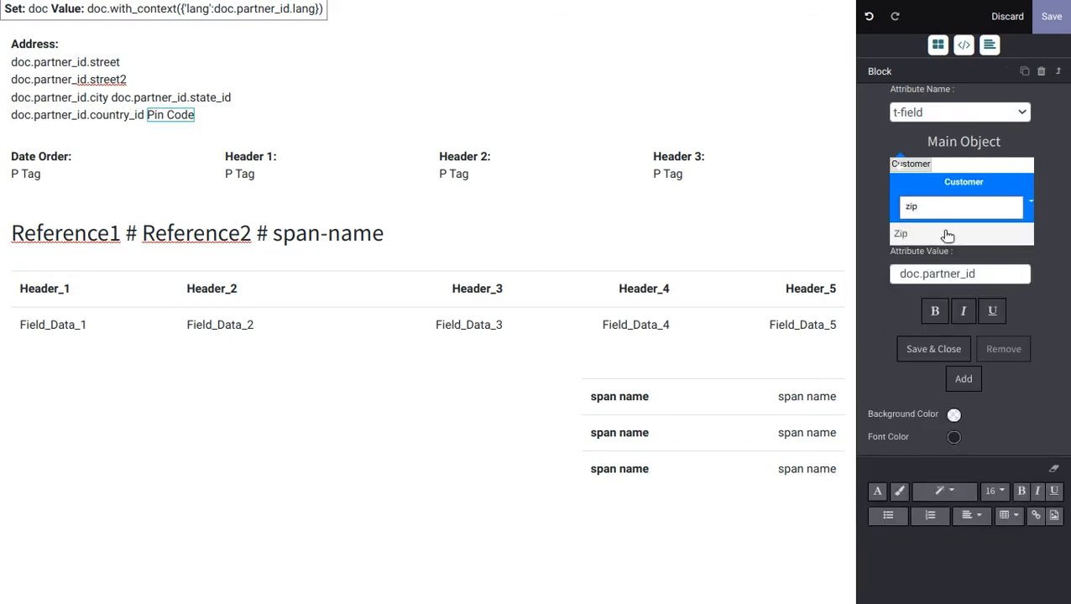
click(945, 235)
click(923, 349)
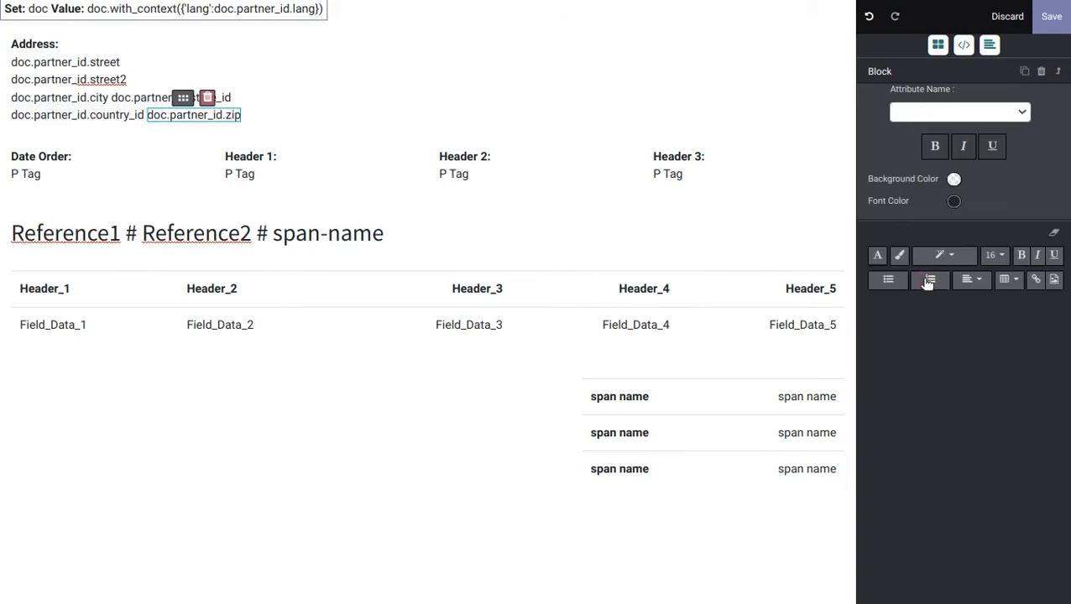
Delete the Header 2 and Header 3 columns from the row below the address.
click(606, 156)
click(539, 135)
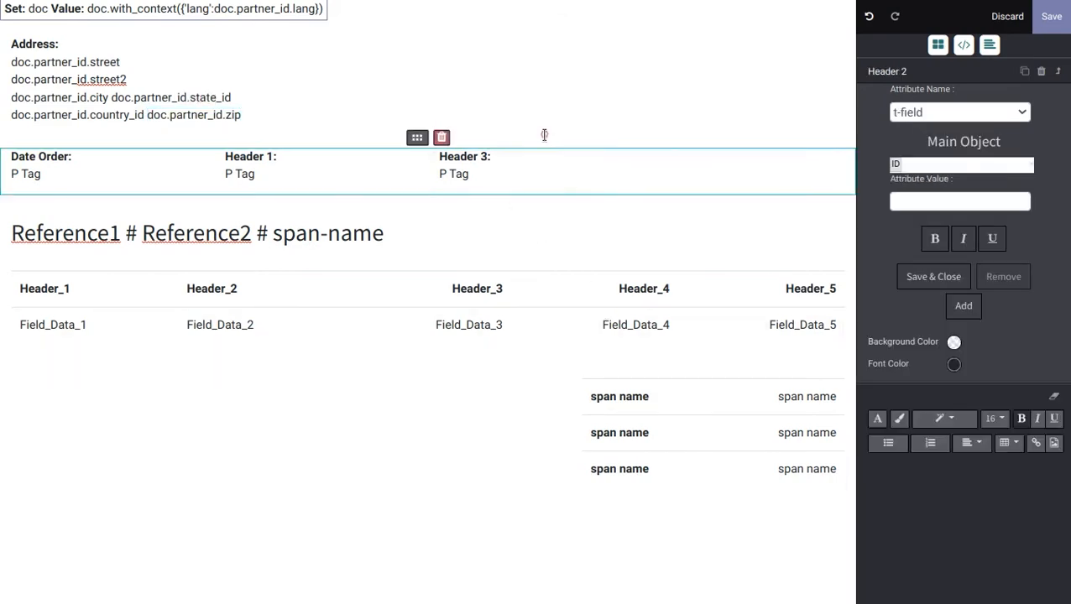
click(514, 156)
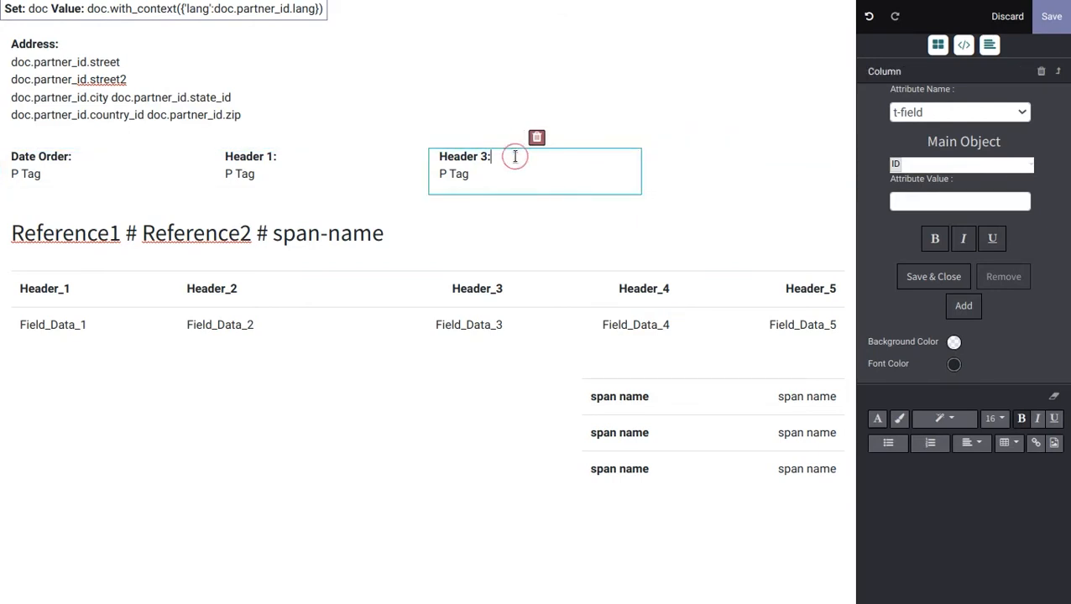
click(536, 139)
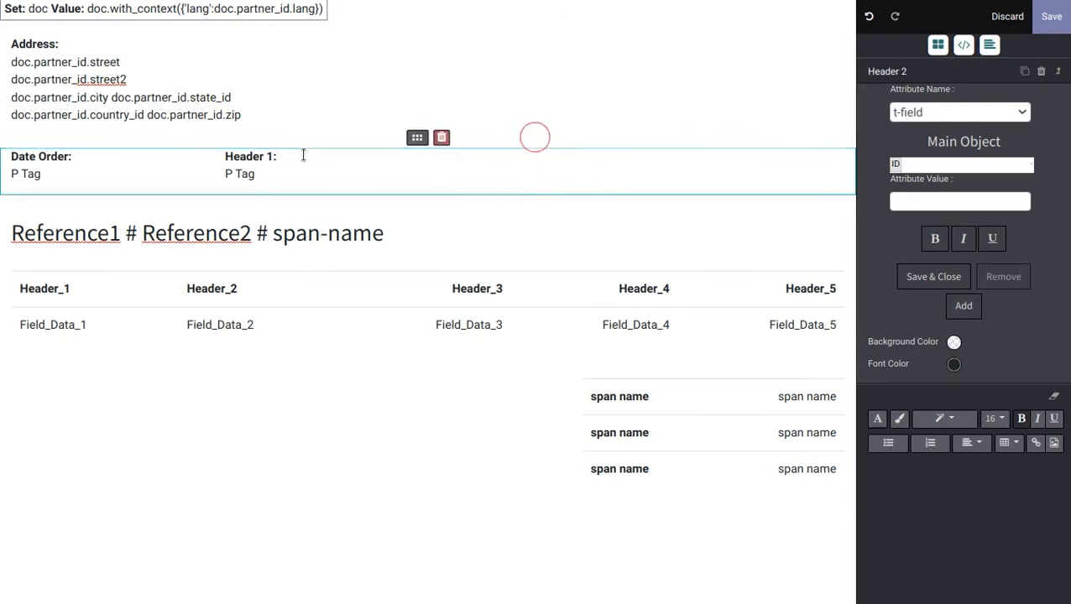
Replace the Header 1 label beside Date Order with "SalesPerson:".
click(235, 157)
text(Sa)
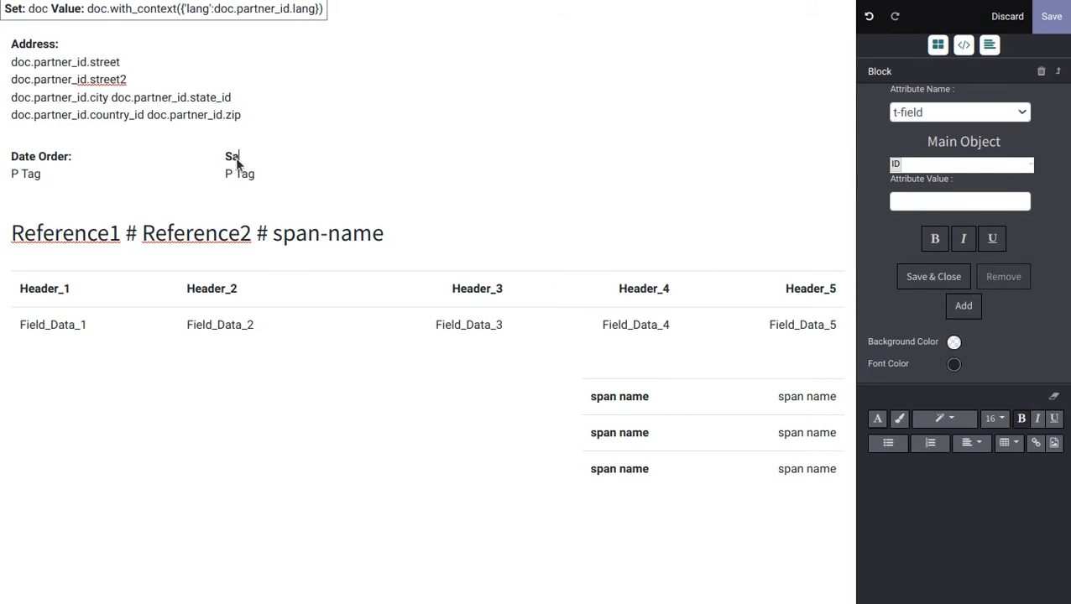
text(lesPerson:)
click(236, 163)
Bind the P Tag placeholder under Date Order to the Order Date field (doc.date_order) and save the attribute.
click(22, 174)
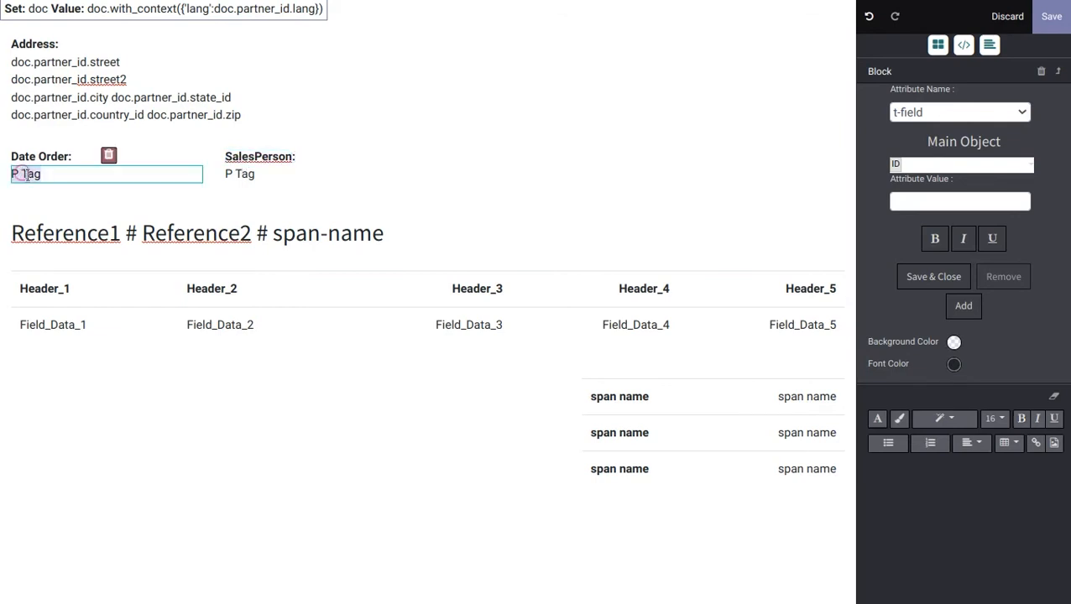
click(977, 165)
click(928, 207)
text(date)
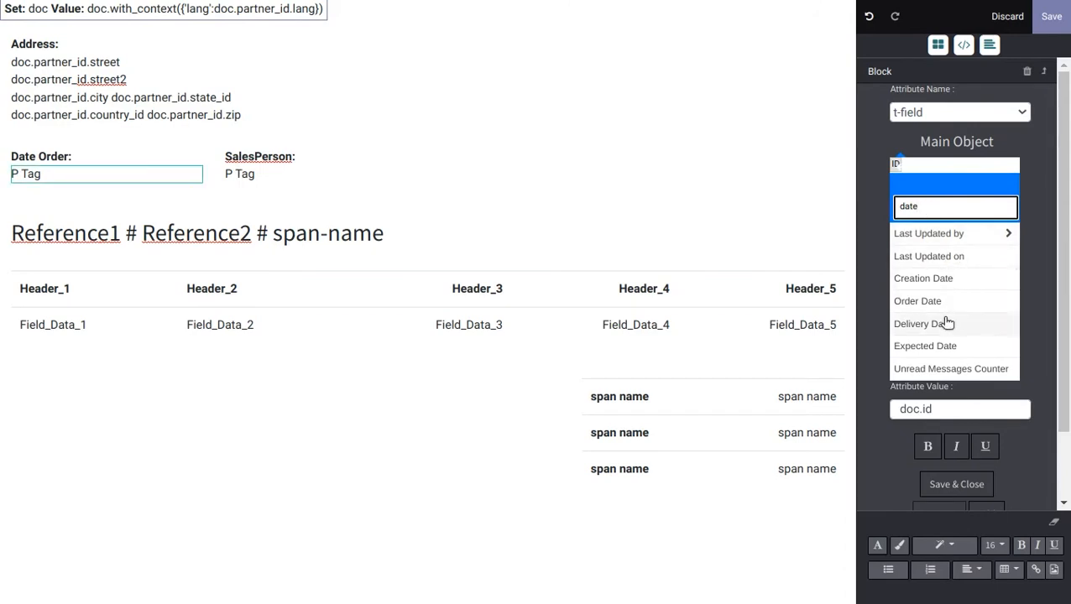
click(942, 301)
click(933, 278)
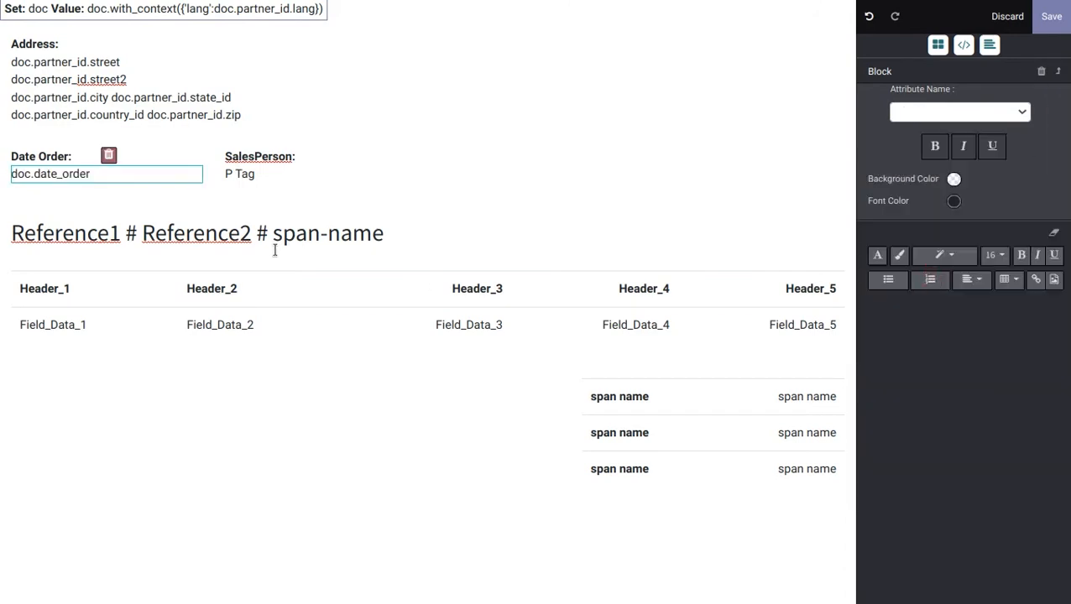
Bind the P Tag placeholder under SalesPerson to the Salesperson field (doc.user_id) and save the attribute.
click(233, 174)
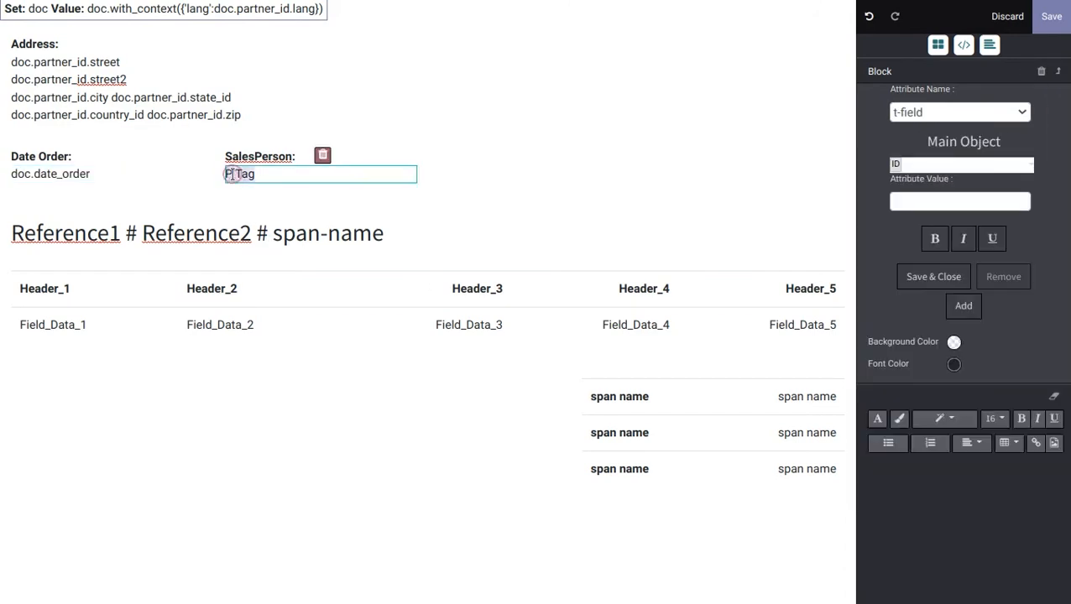
click(962, 166)
text(sales)
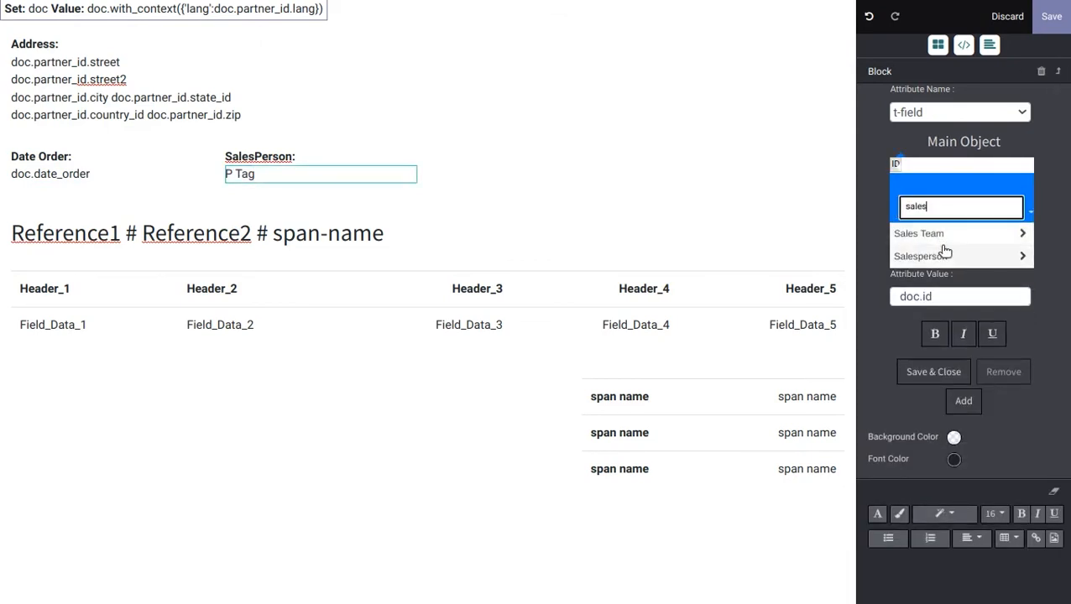
click(940, 253)
click(1036, 217)
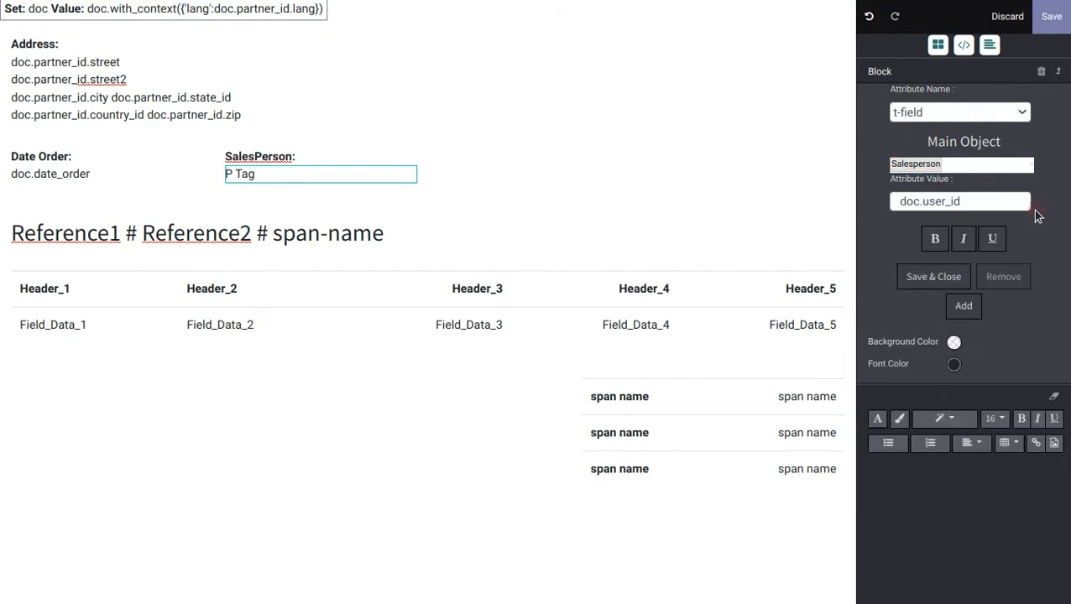
click(943, 276)
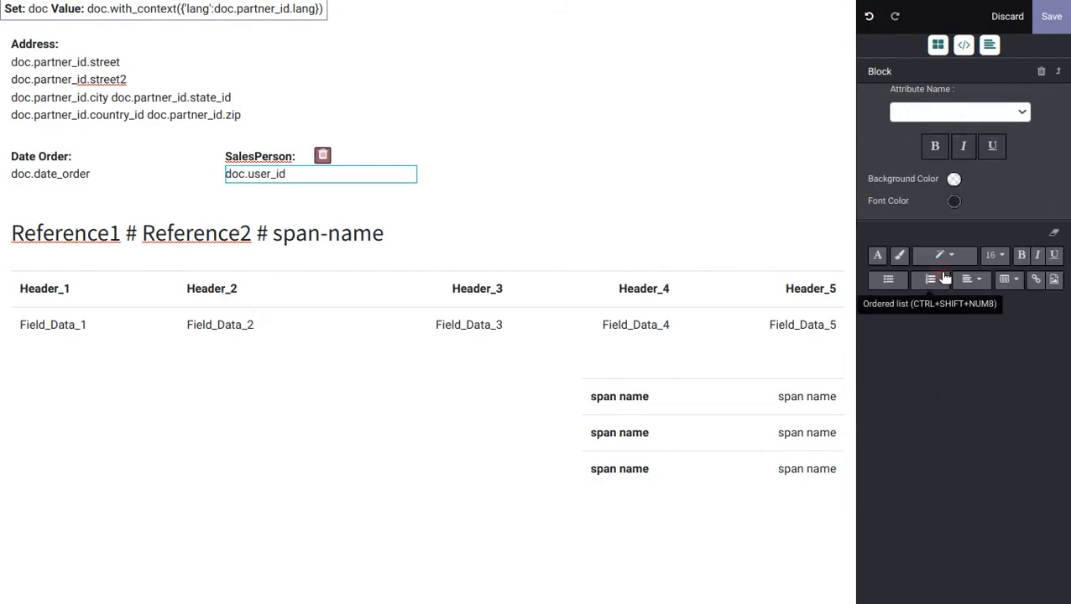
Rename the five table headers, in order, as Product, Description, Price Unit, Tax and Amount.
click(47, 291)
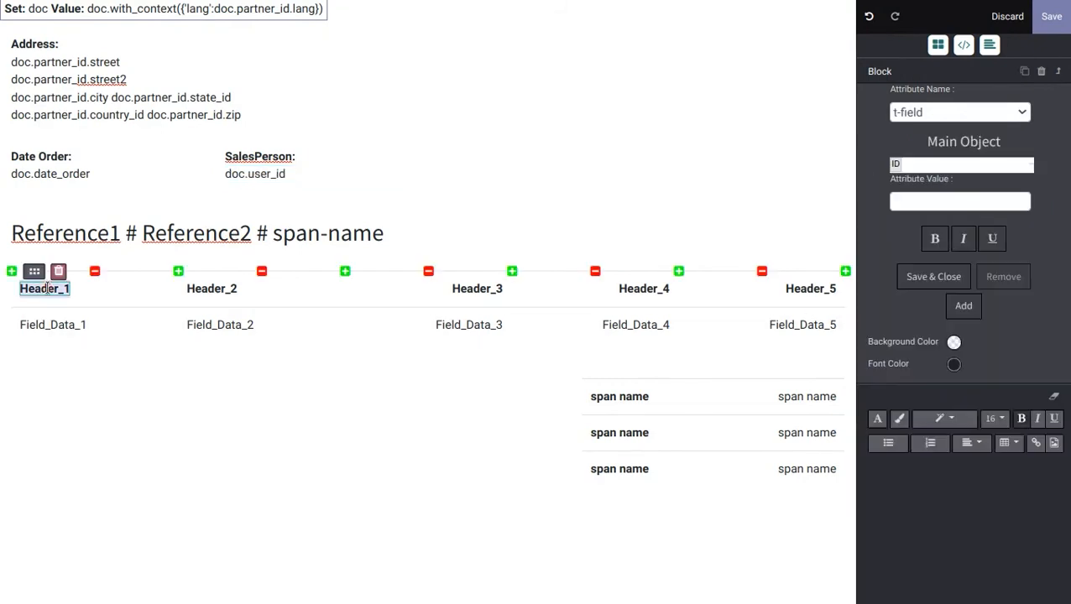
text(Product)
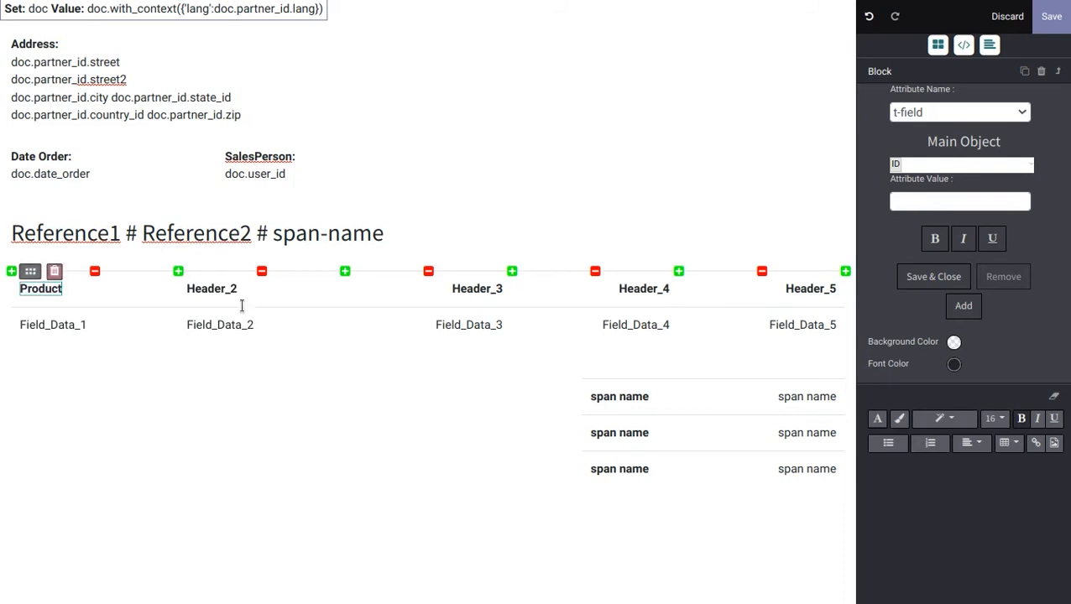
click(204, 288)
text(Description)
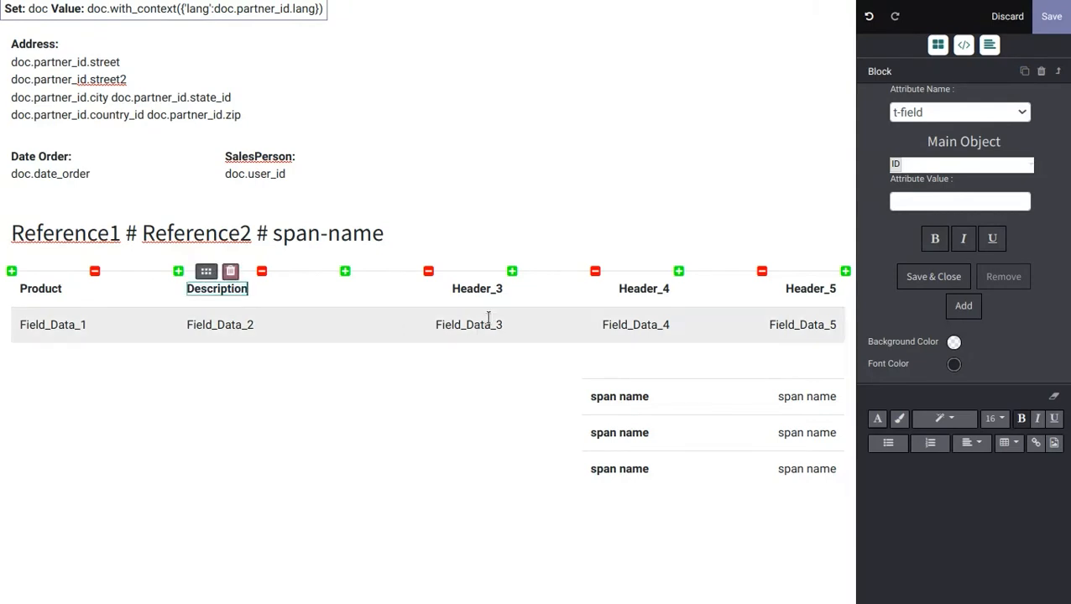
click(465, 290)
text(P)
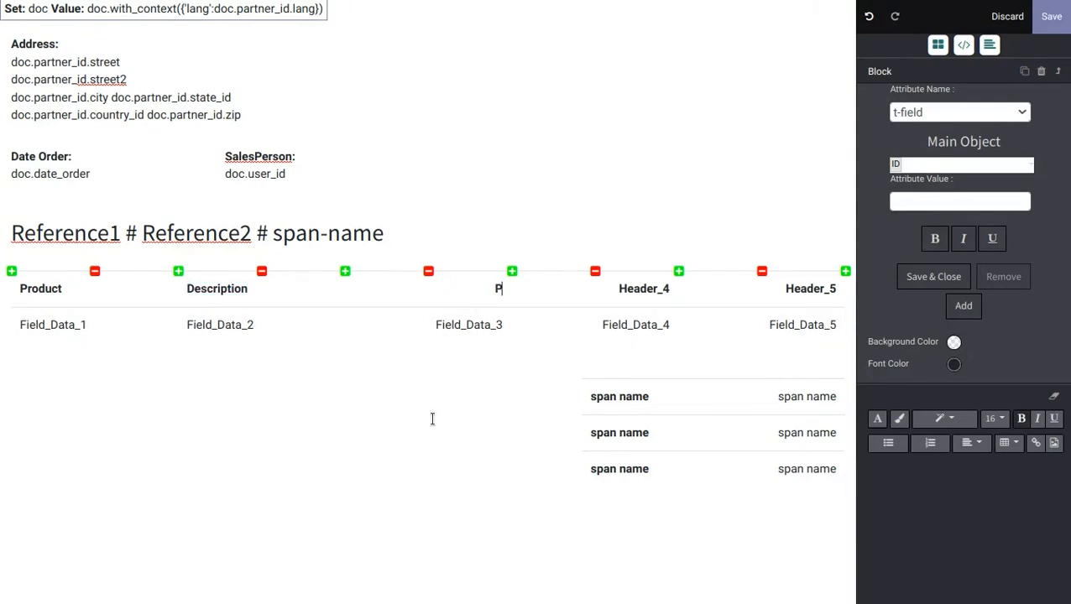
text(rice Unit)
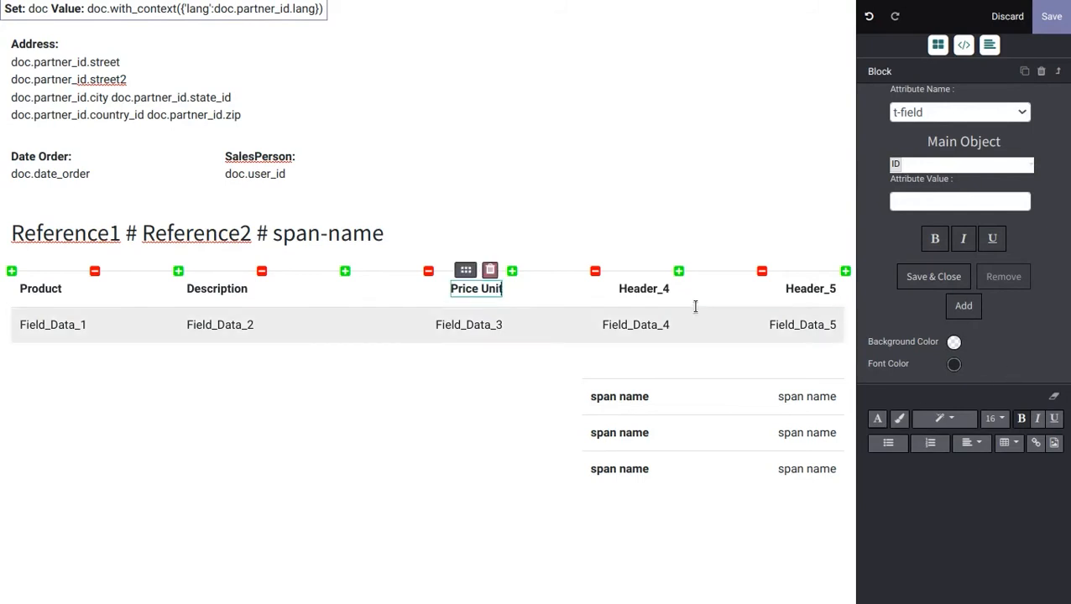
click(654, 287)
text(Tax)
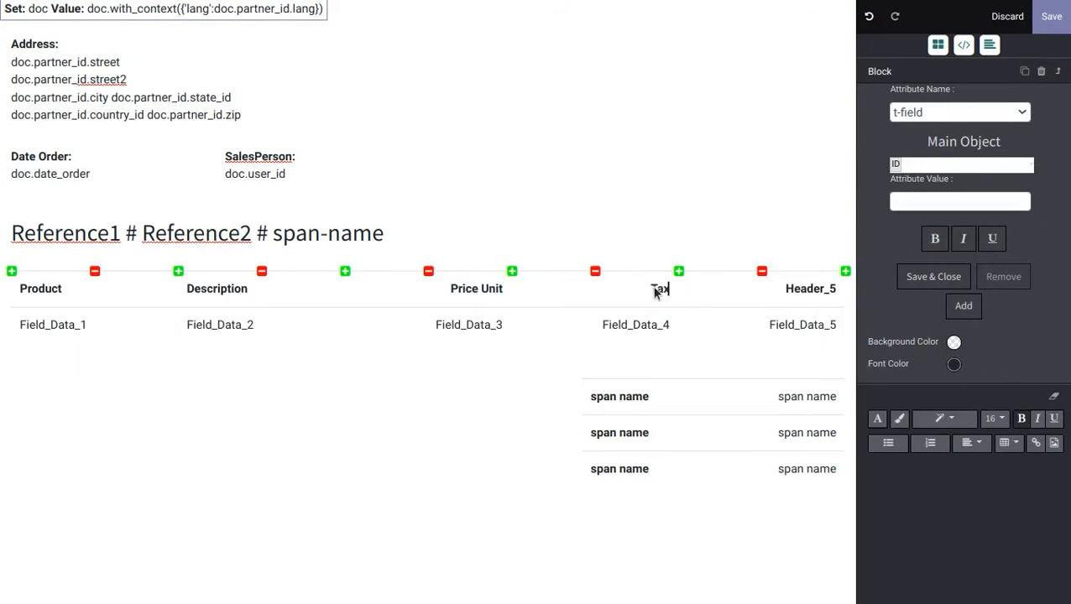
click(819, 296)
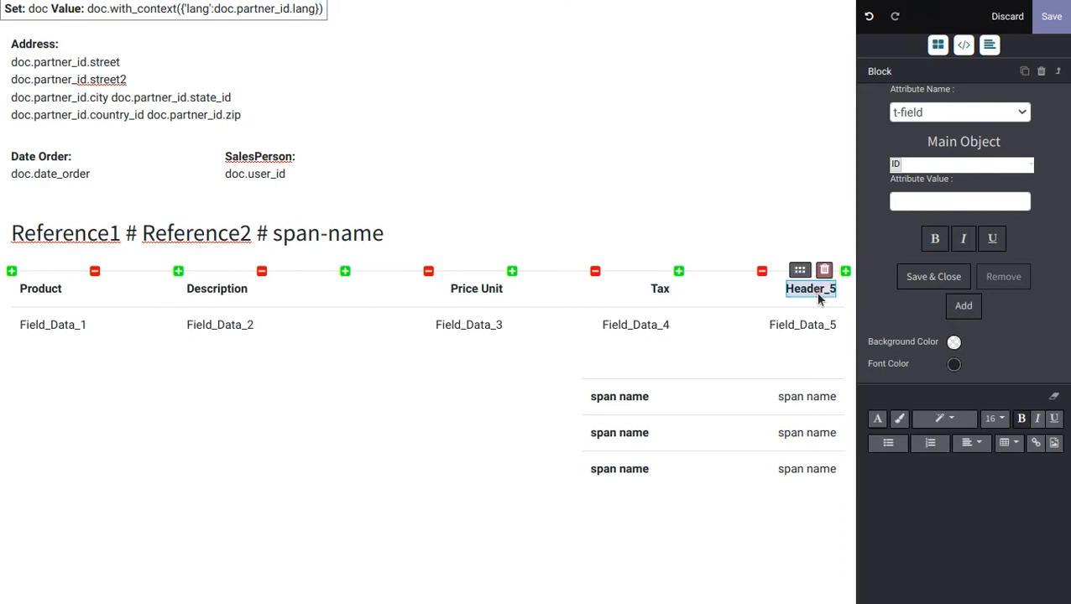
text(Amount)
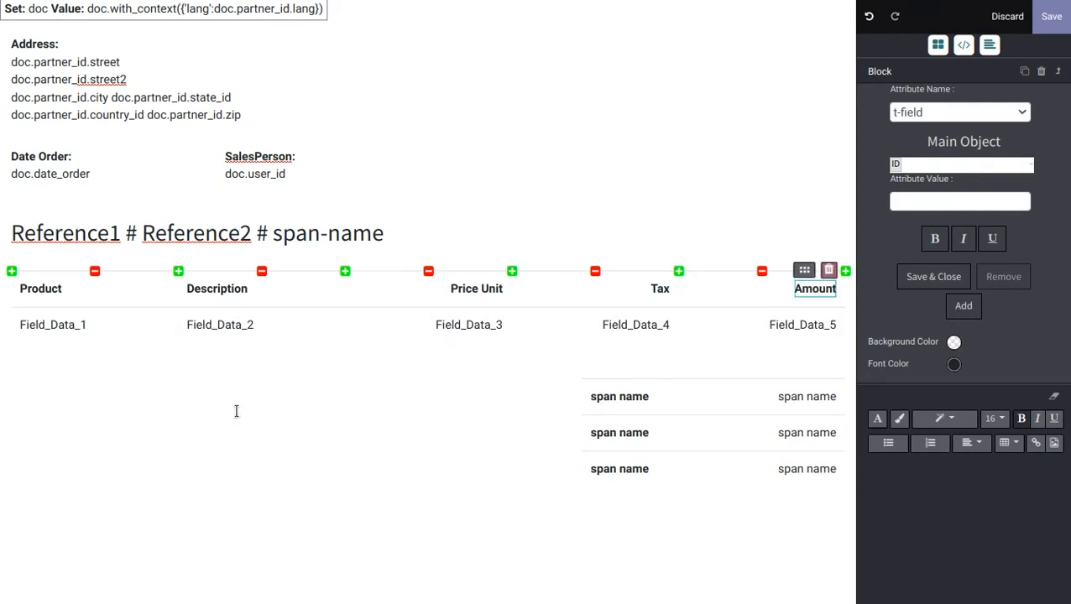
Make the table's data row repeat with a t-foreach attribute over Order Lines (doc.order_line) as line, and save it.
click(98, 329)
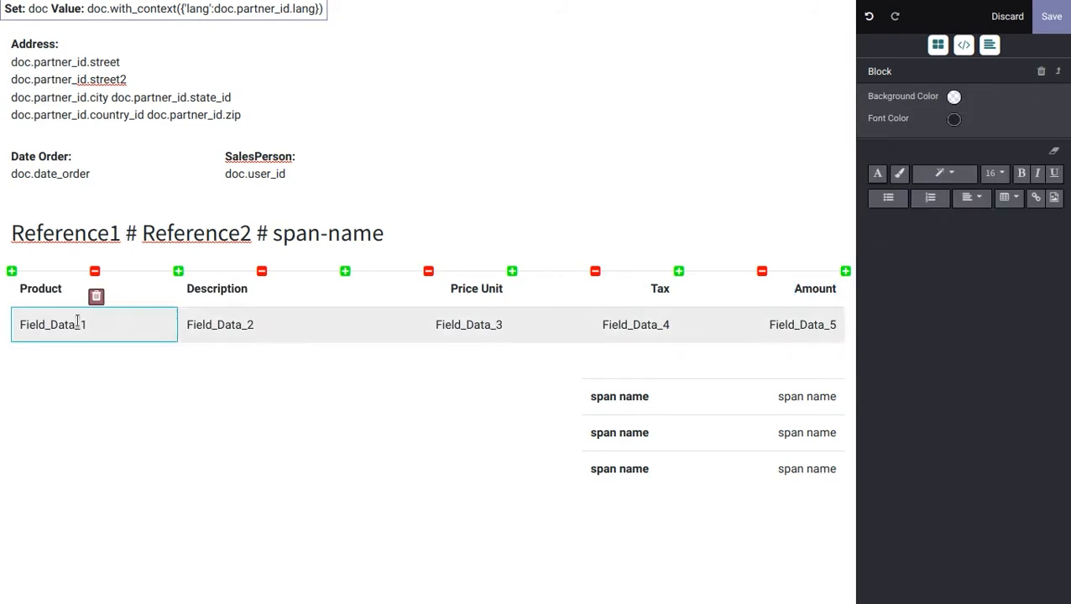
click(1059, 73)
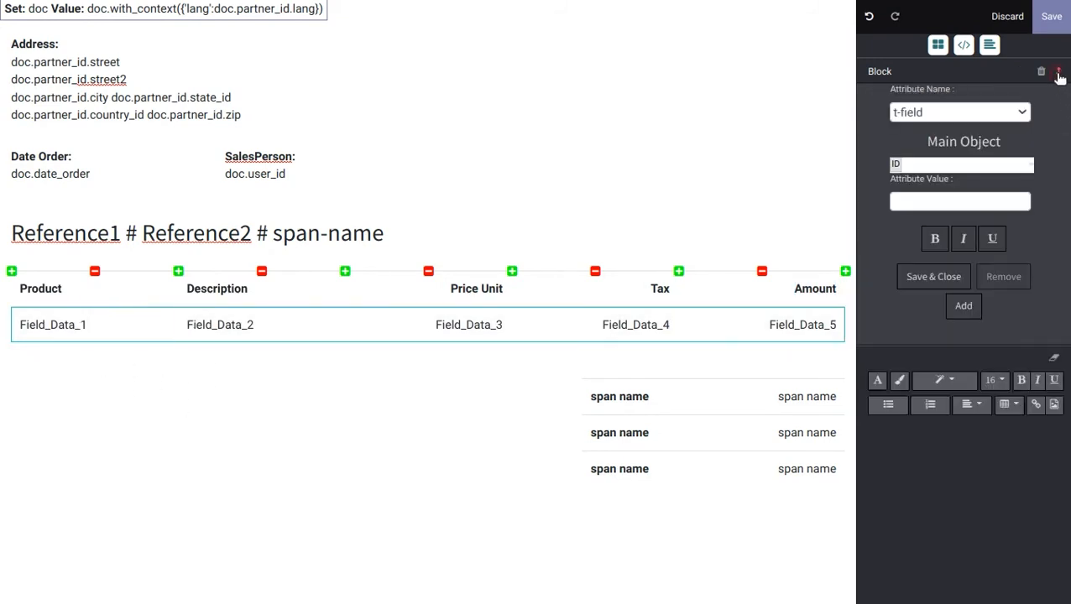
click(928, 115)
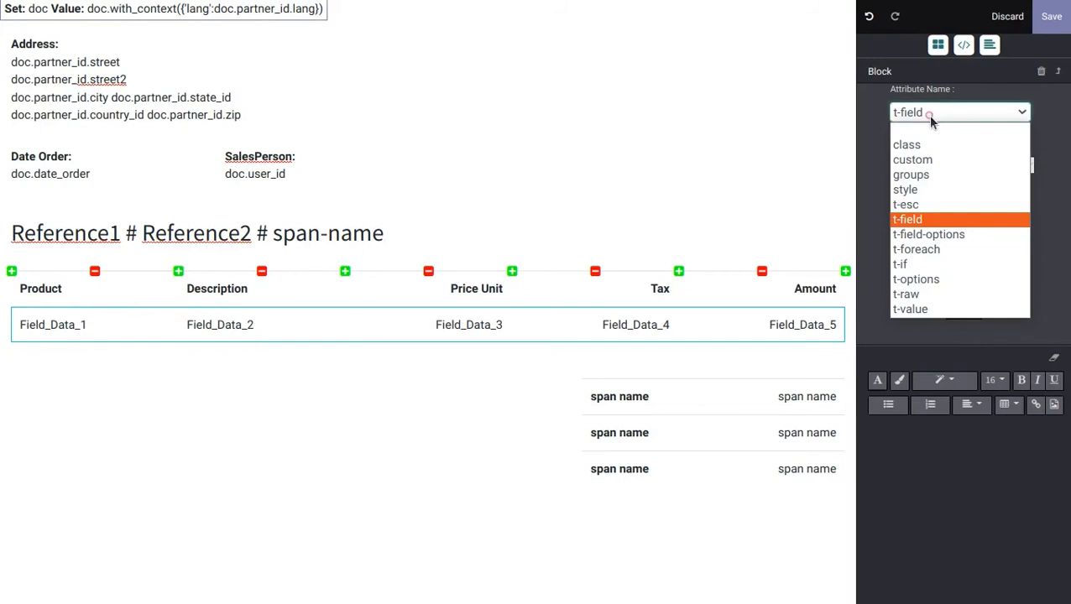
click(943, 247)
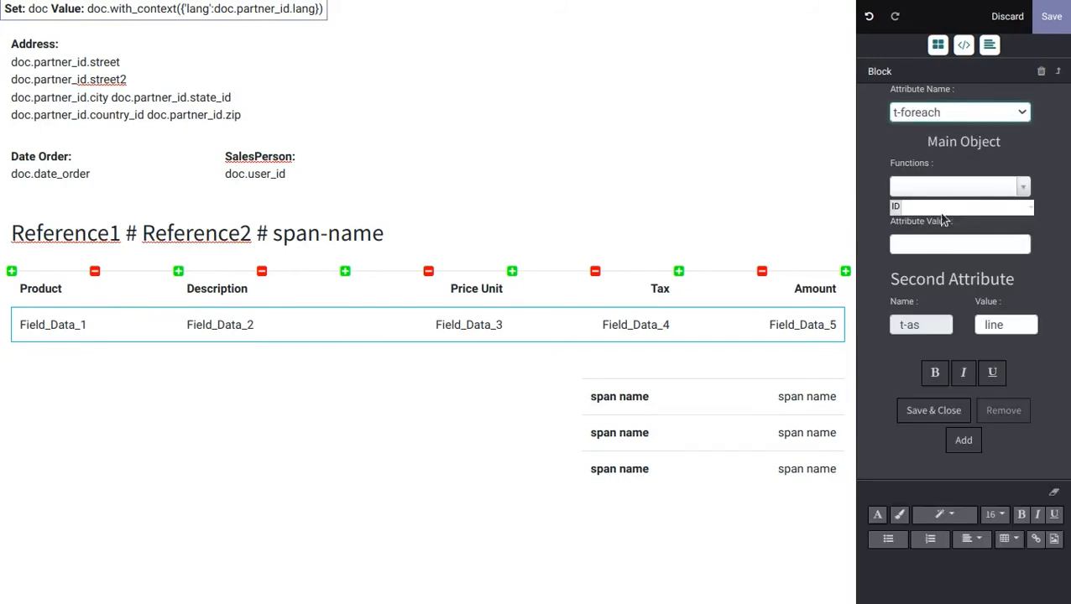
click(939, 210)
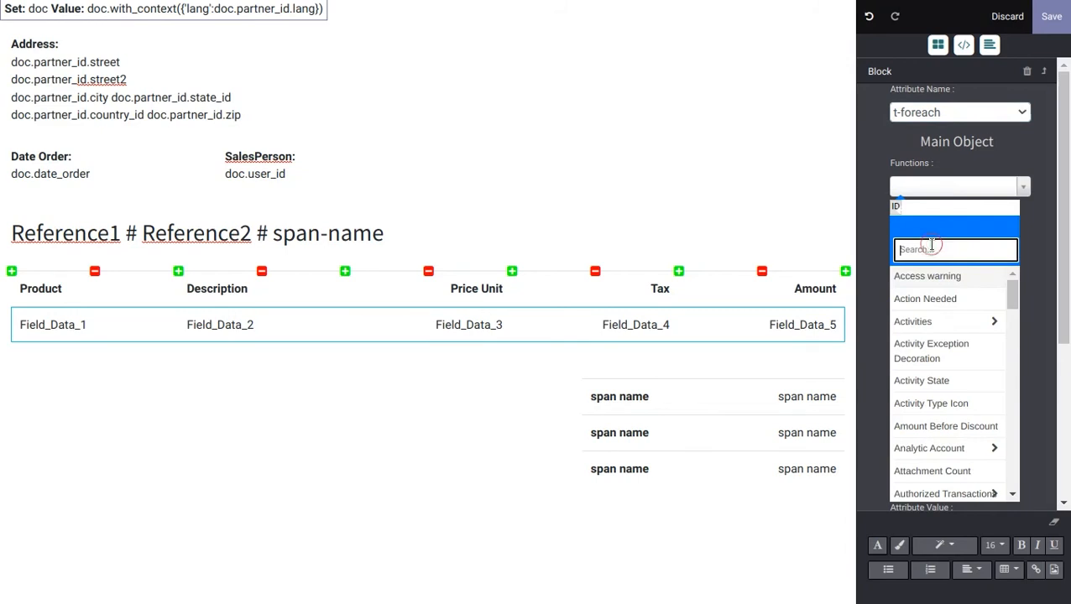
text(order)
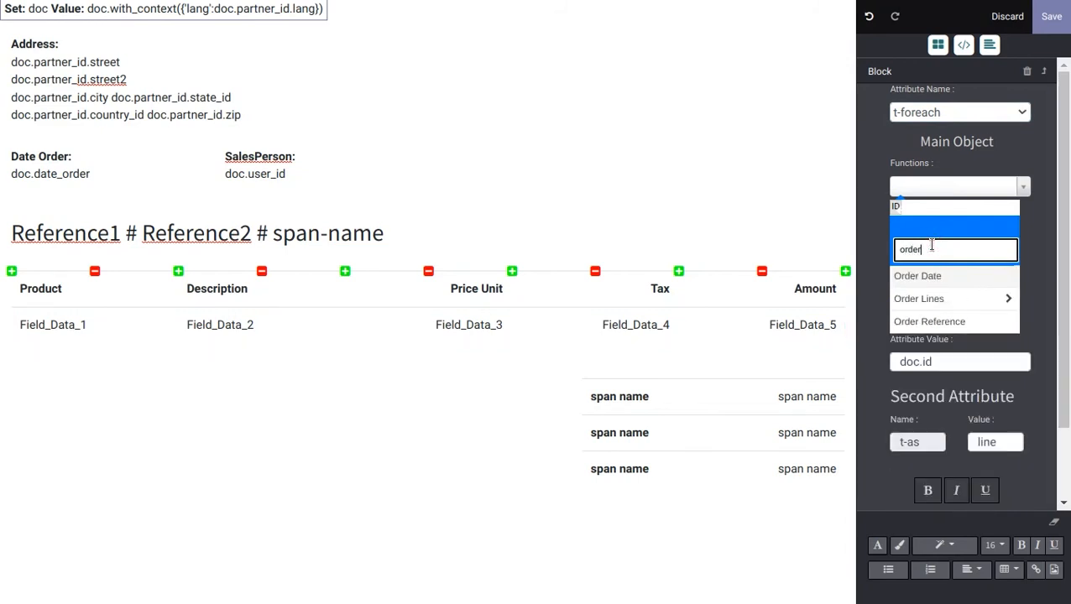
click(944, 299)
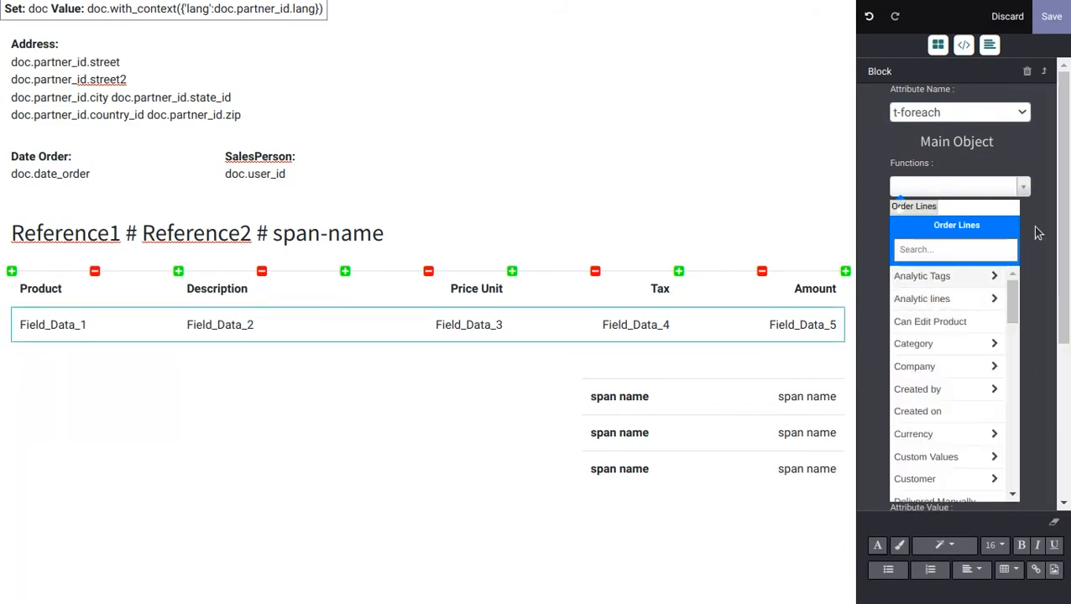
click(1038, 233)
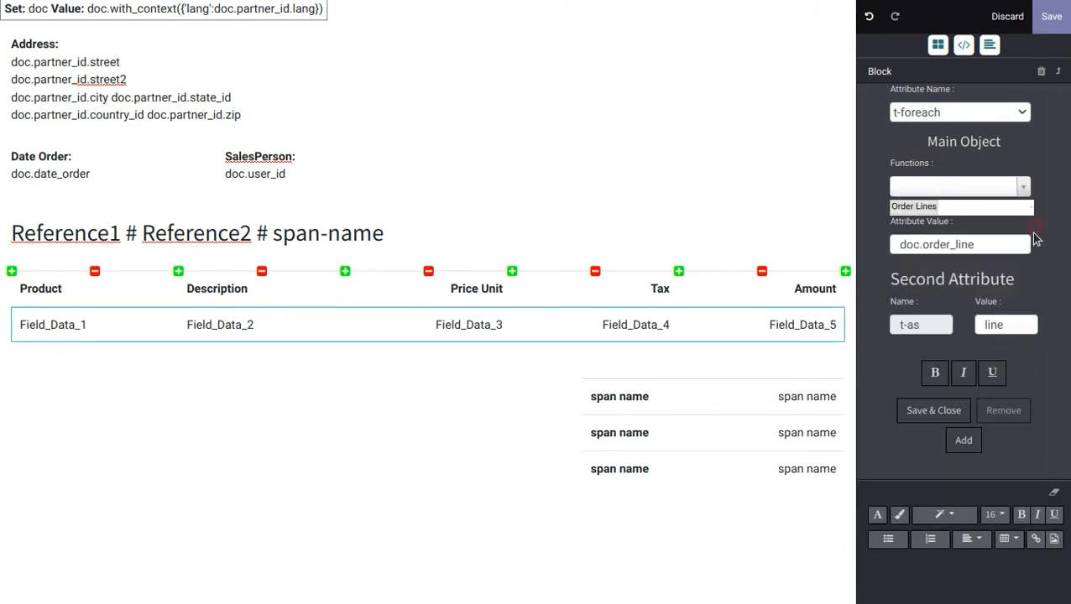
click(938, 410)
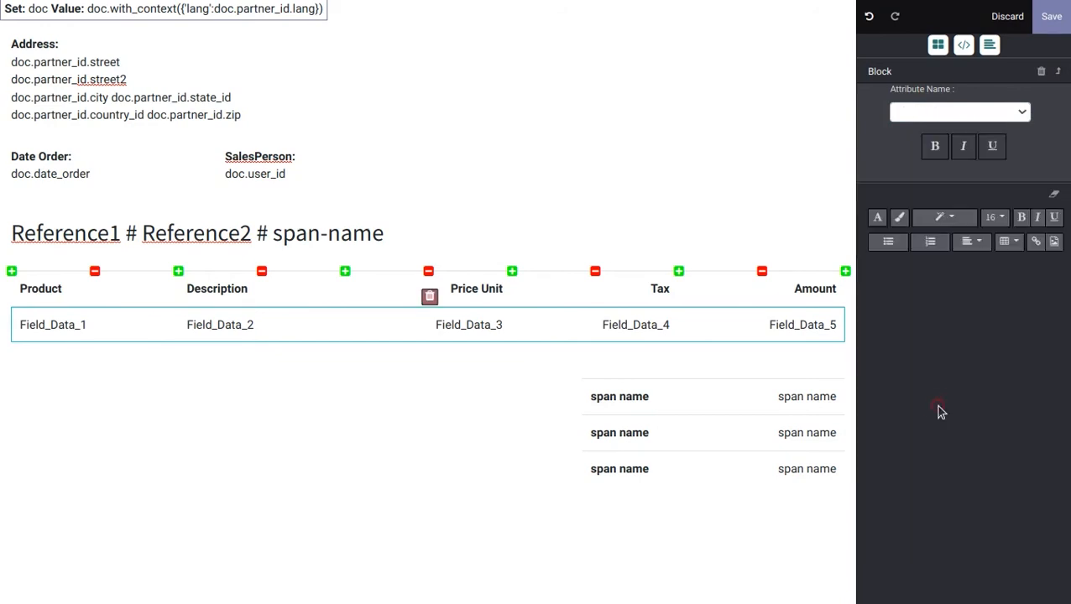
Bind the Field_Data_1 placeholder under Product to the order line's Product > Image field and save the attribute.
click(57, 325)
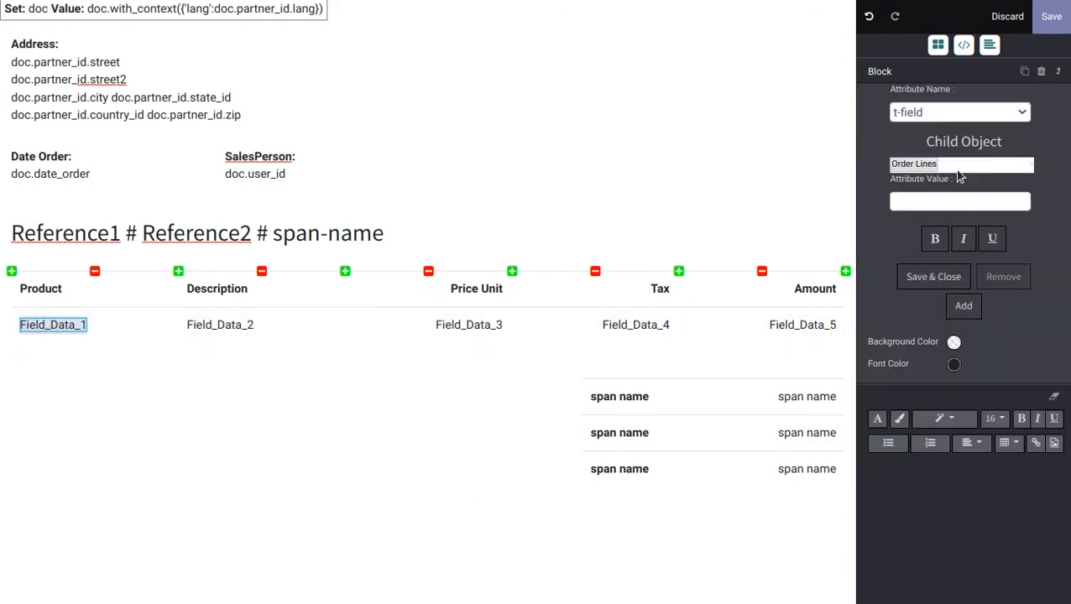
click(958, 166)
text(produ)
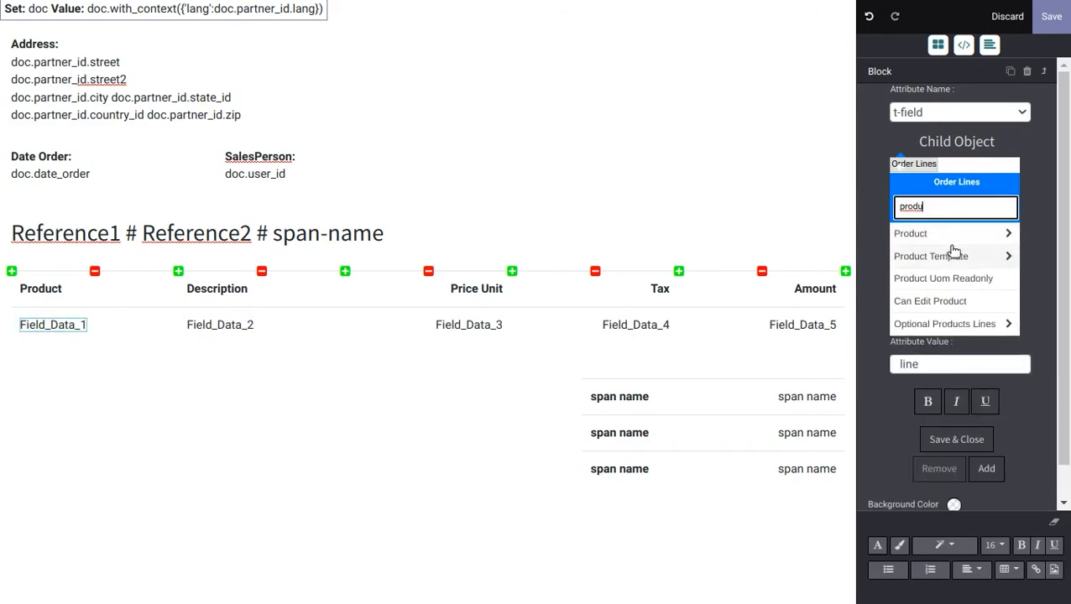
click(950, 235)
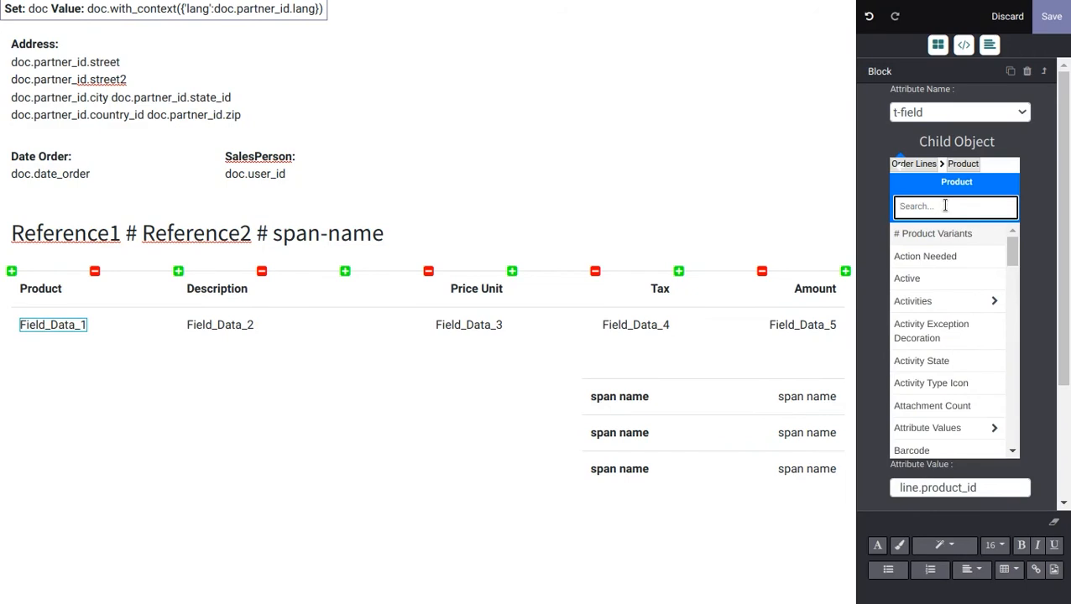
text(image)
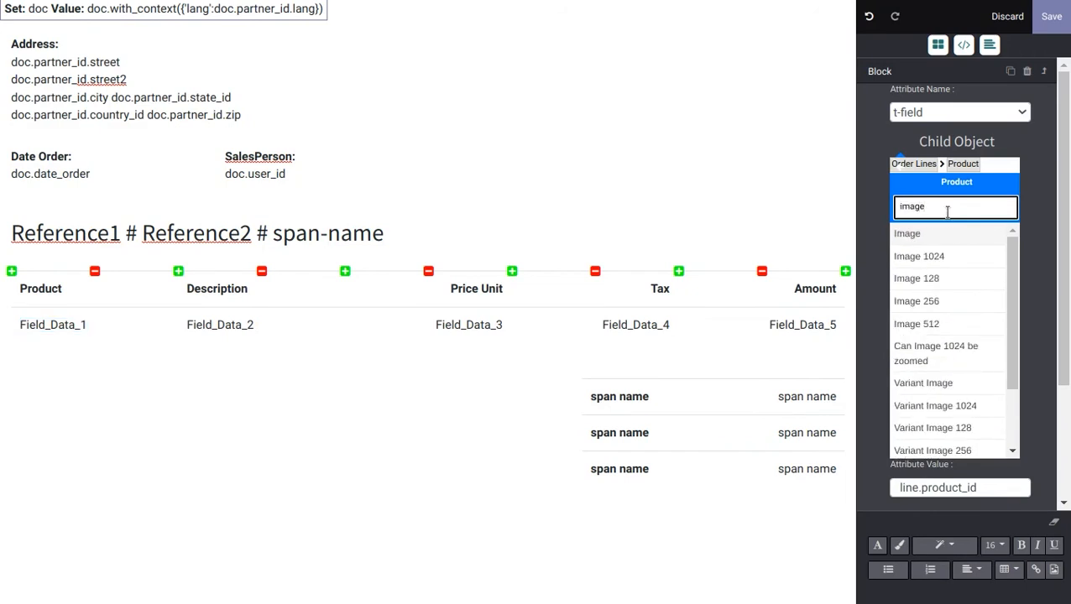
click(950, 235)
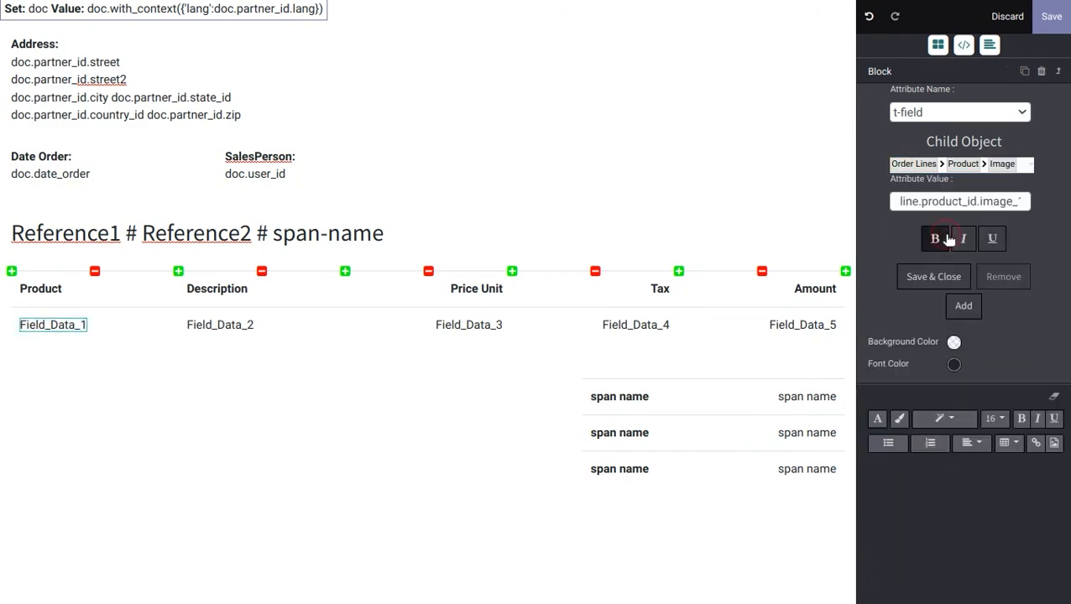
click(940, 277)
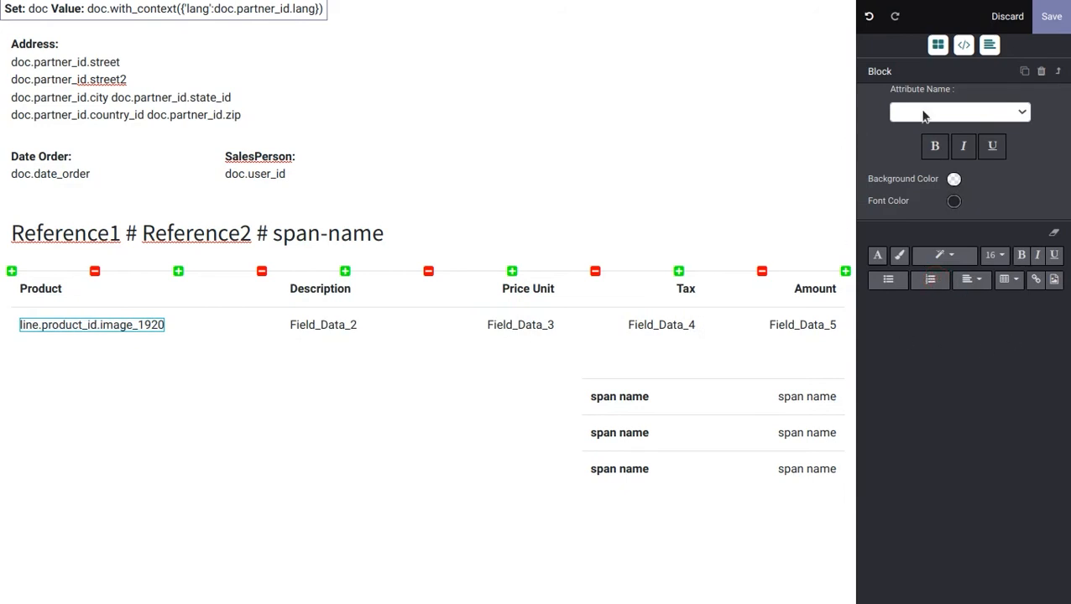
Add a t-field-options attribute with the image widget to the product image placeholder and save it.
click(924, 116)
click(944, 220)
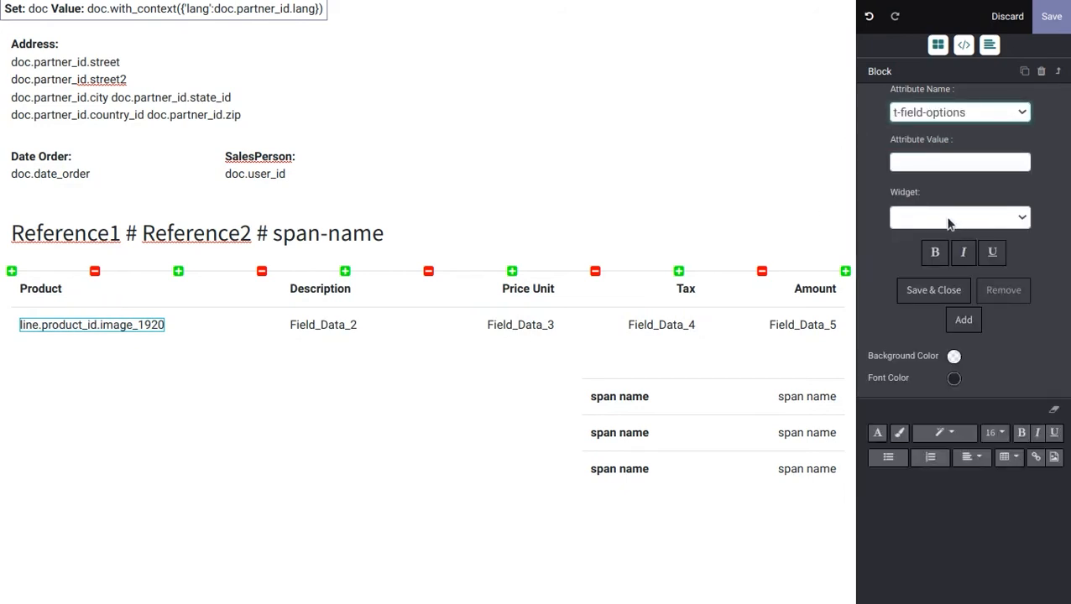
click(976, 218)
click(961, 267)
click(947, 290)
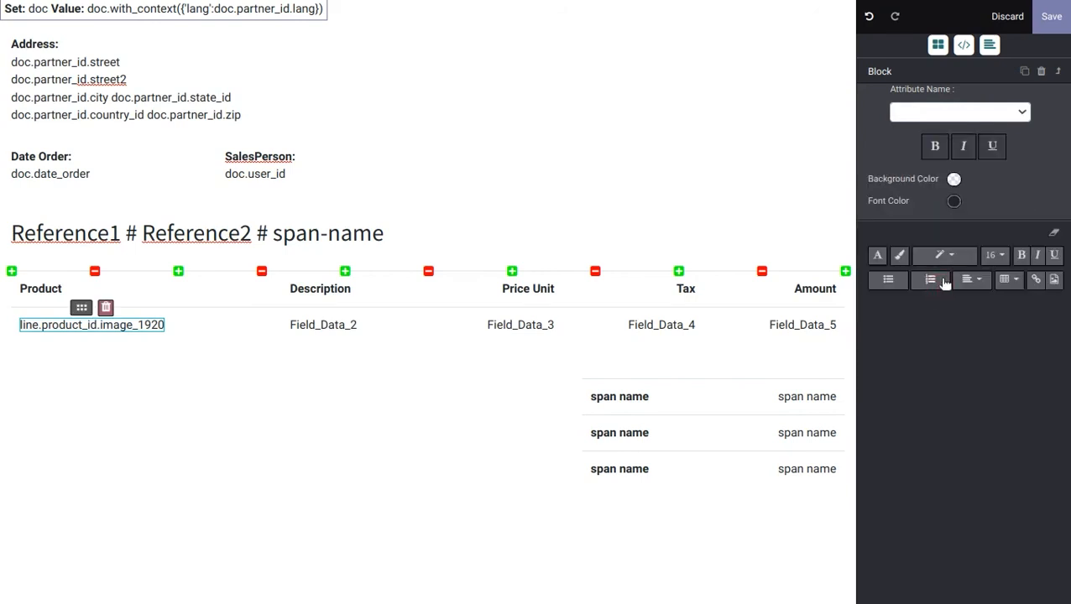
Add a t-options attribute with the image widget to the product image placeholder and save it.
click(942, 116)
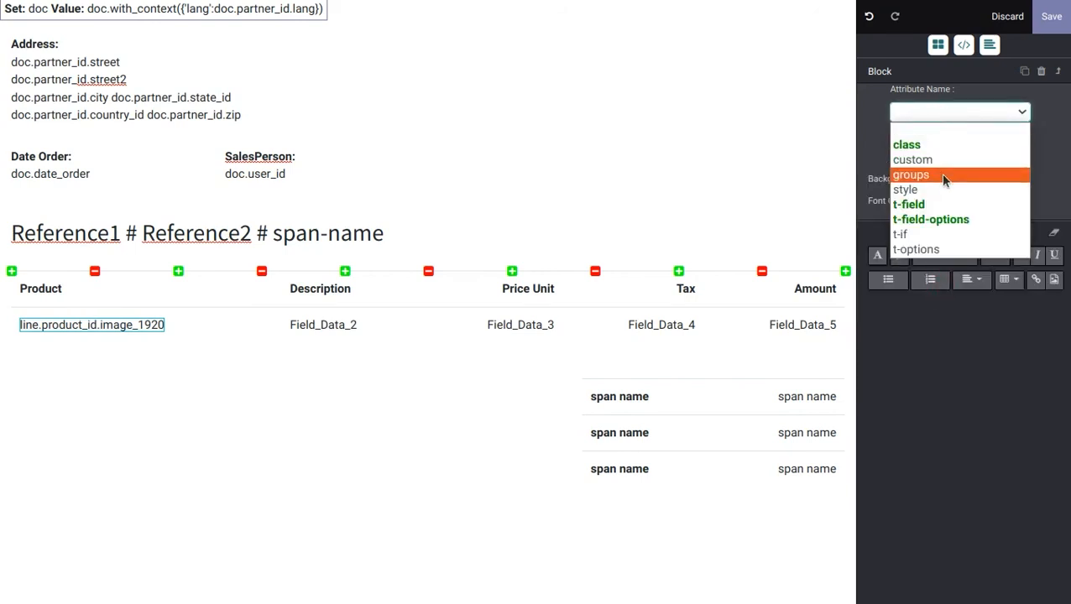
click(923, 249)
click(926, 215)
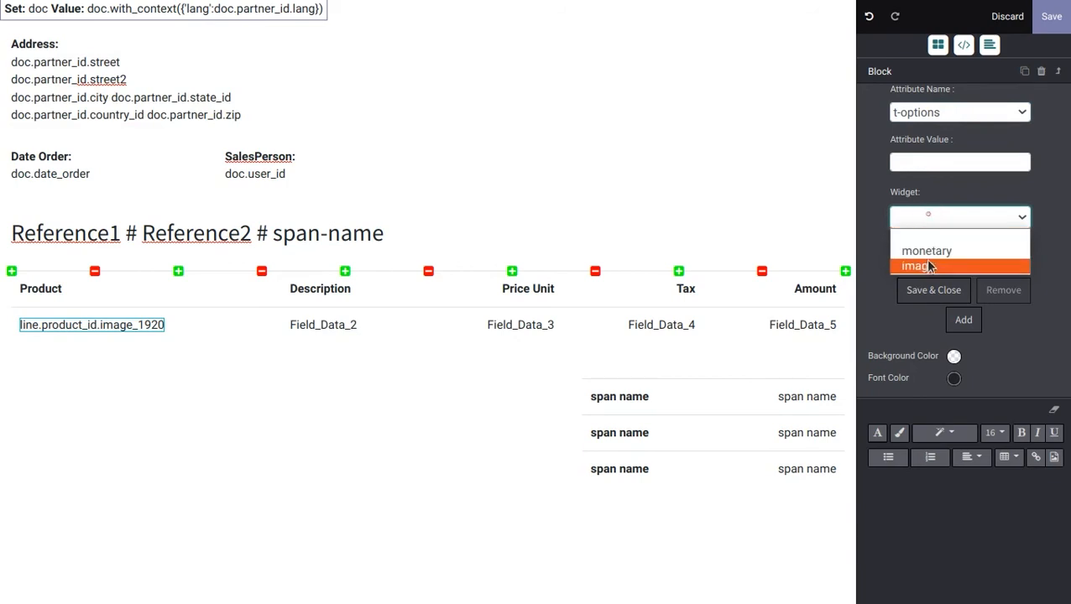
click(907, 265)
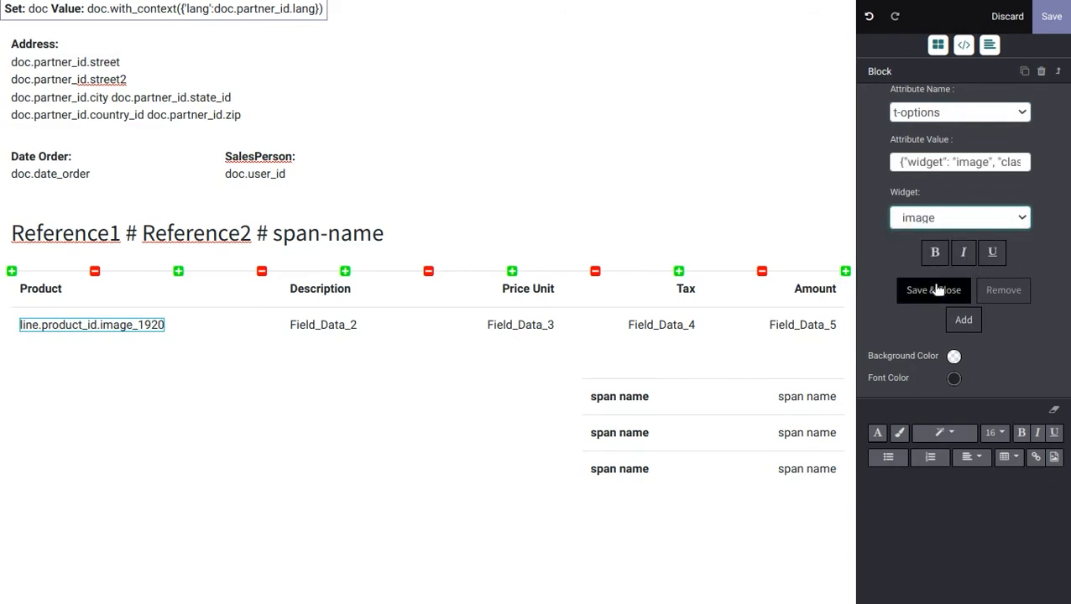
click(930, 290)
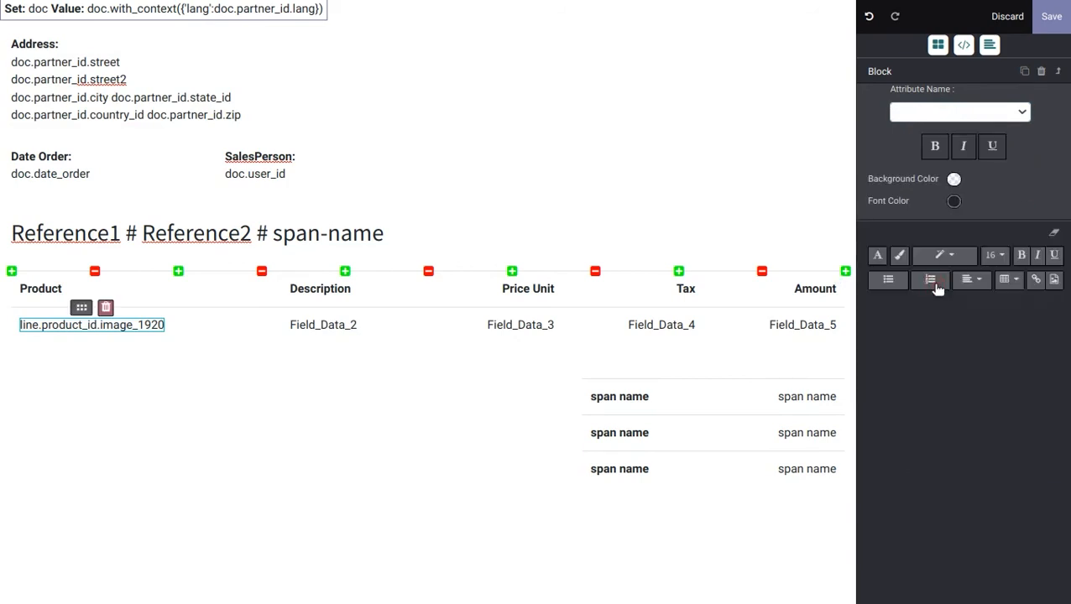
Bind the Field_Data_2 placeholder to the order line's Description field (line.name) and save the attribute.
click(330, 324)
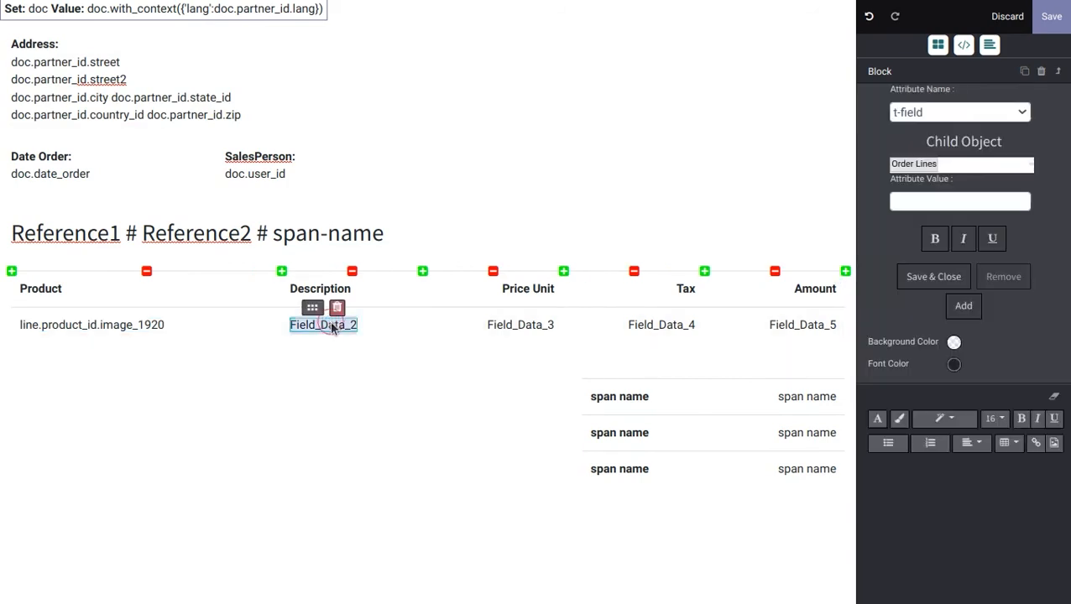
click(969, 167)
text(des)
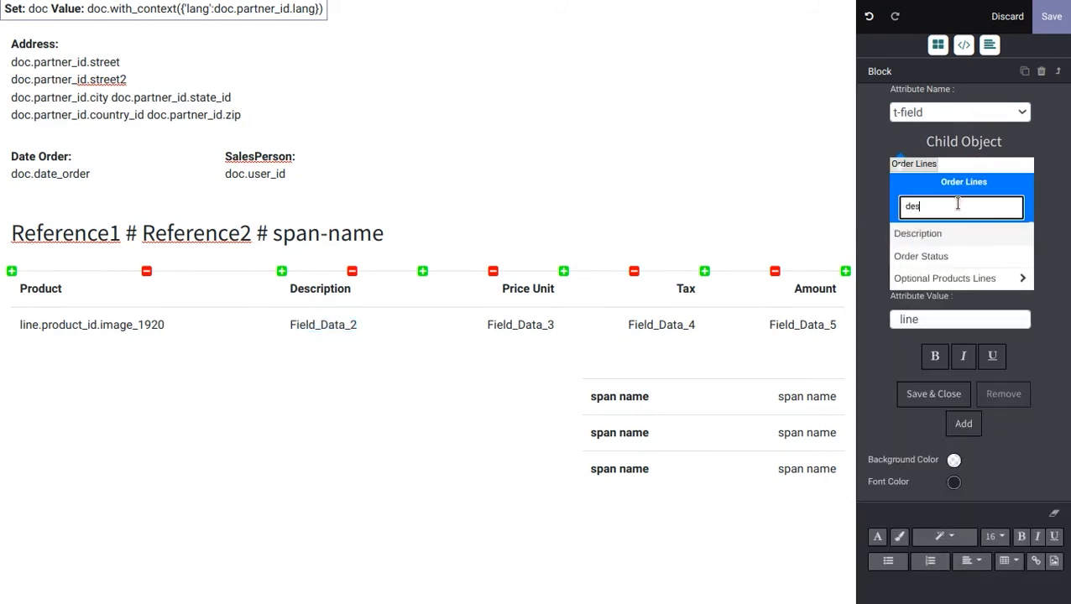
text(c)
click(951, 234)
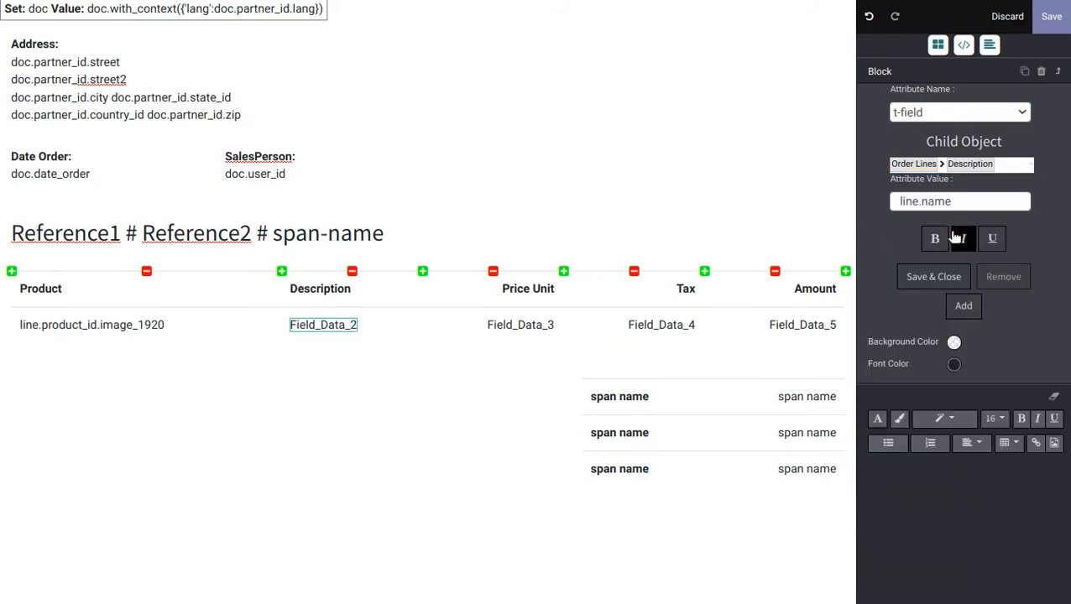
click(949, 277)
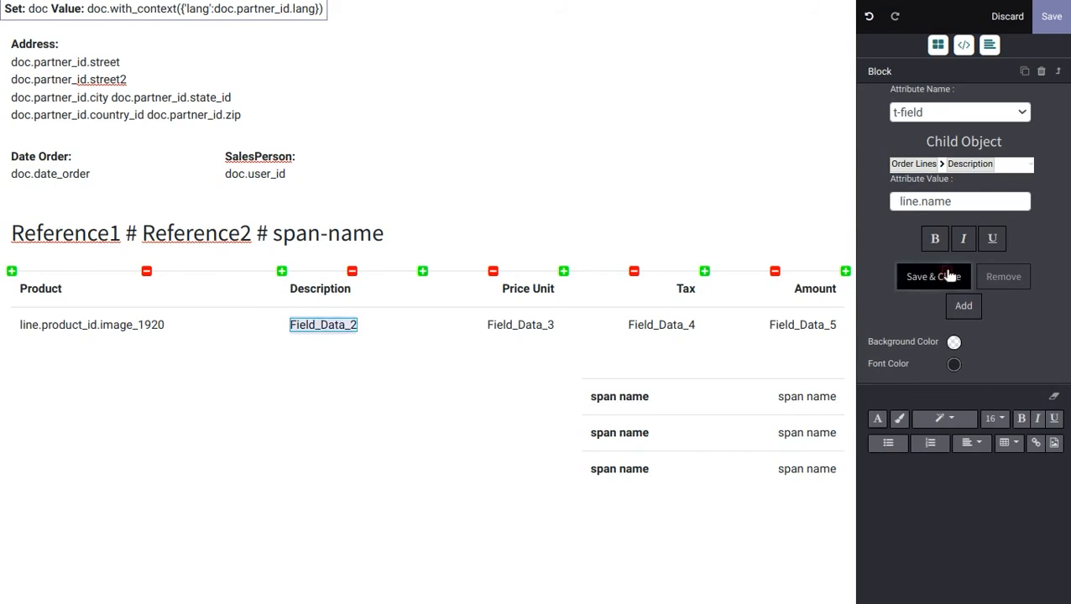
Bind the Field_Data_3 placeholder under Price Unit to the order line's Unit Price field (line.price_unit) and save the attribute.
click(513, 325)
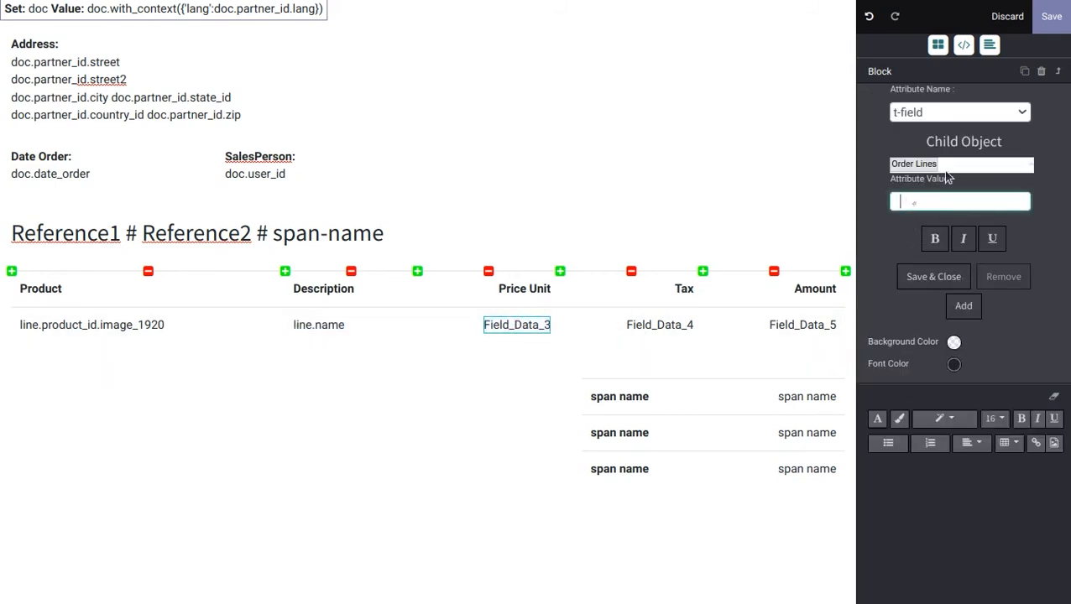
click(949, 171)
click(947, 205)
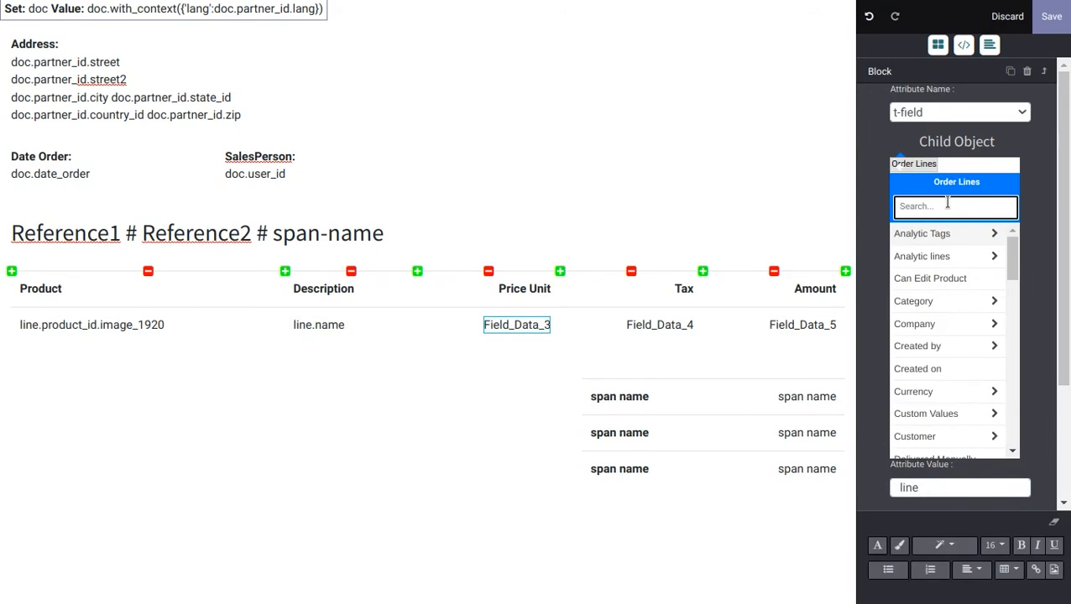
text(unit)
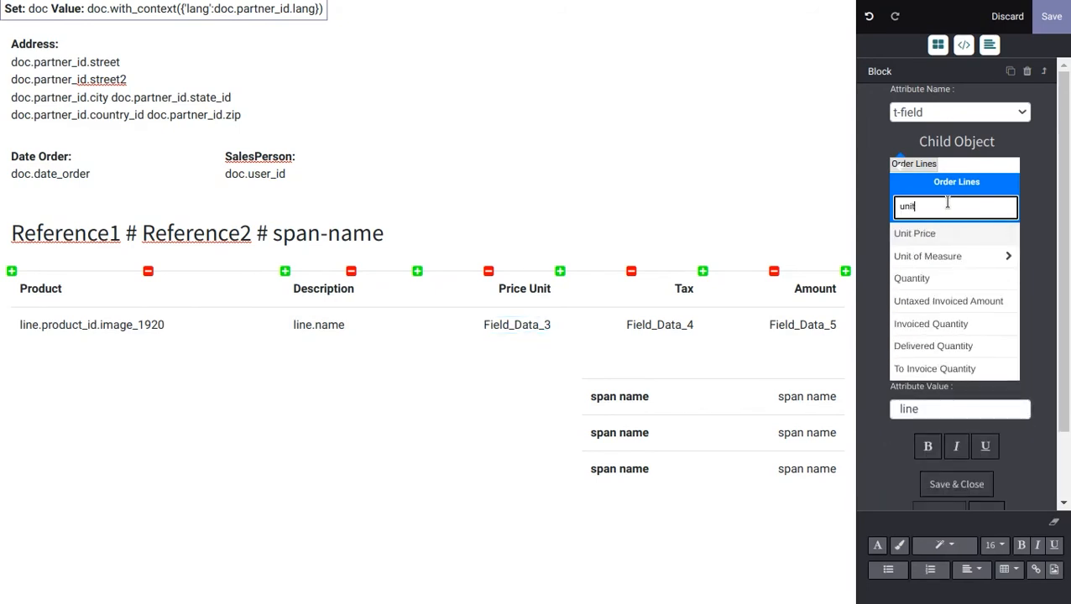
click(947, 234)
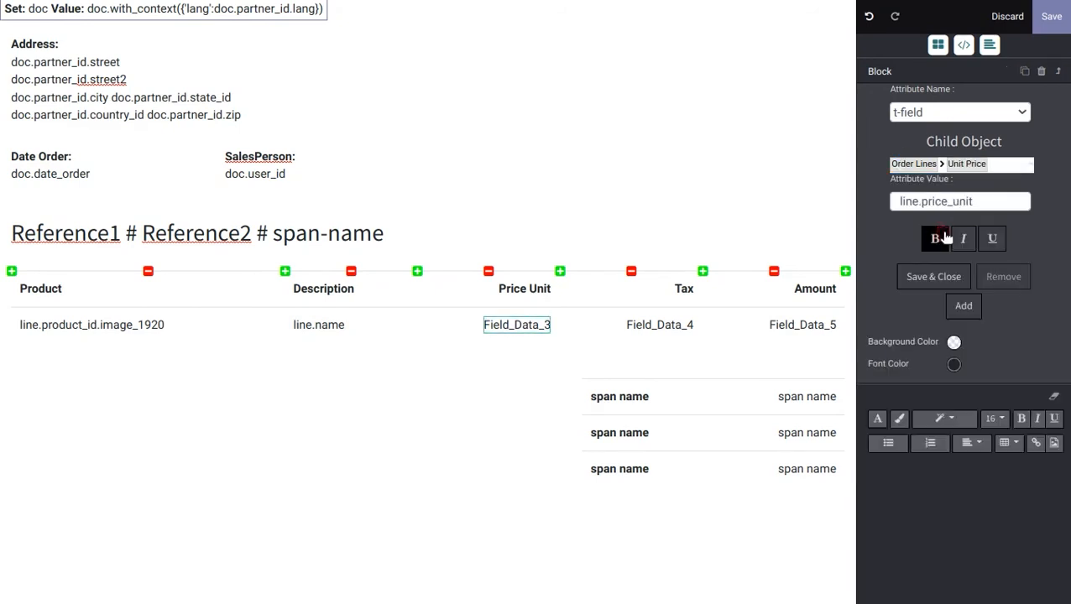
click(938, 284)
Bind the Field_Data_4 placeholder under Tax to the order line's Total Tax field (line.price_tax) and save the attribute.
double_click(662, 325)
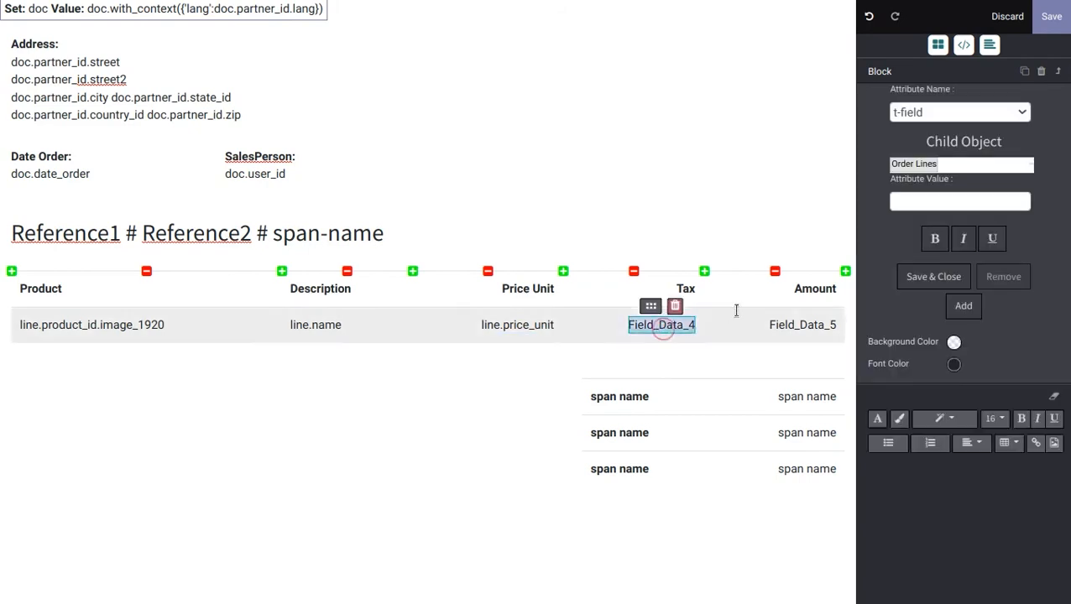
click(957, 170)
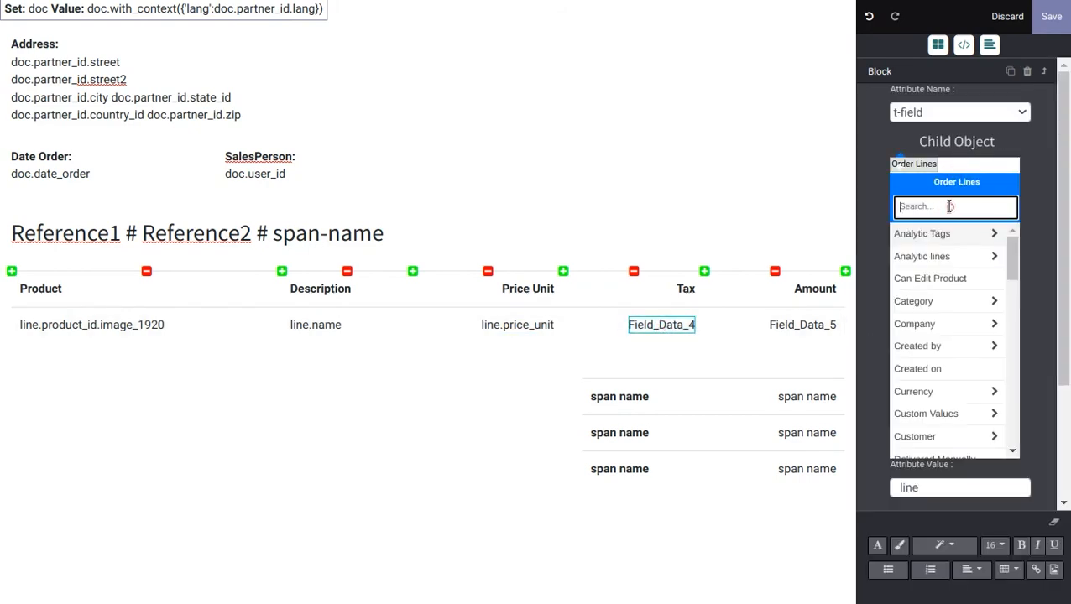
text(tax)
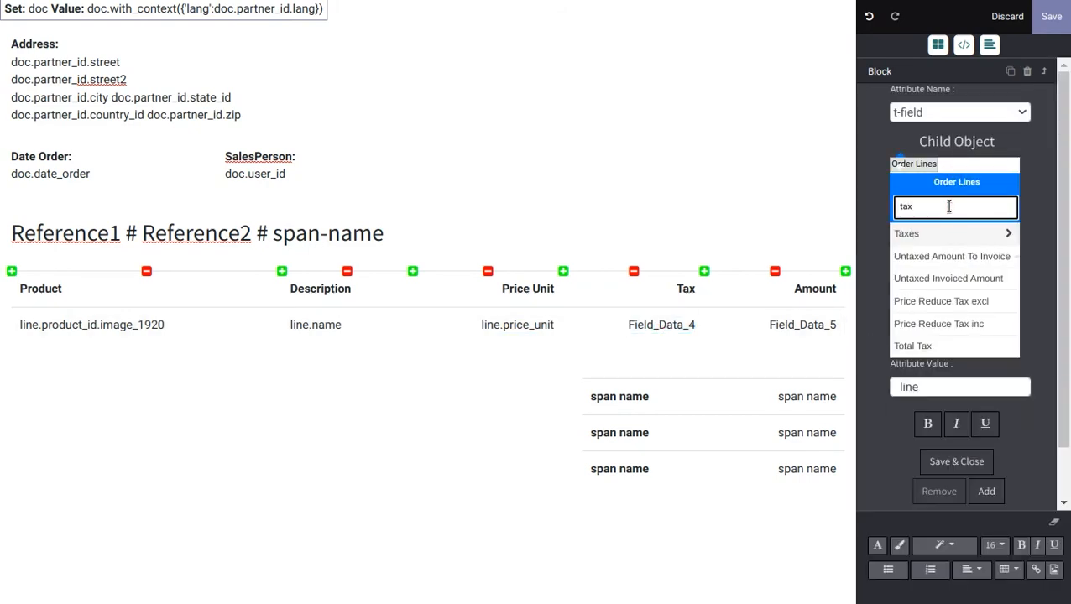
click(902, 345)
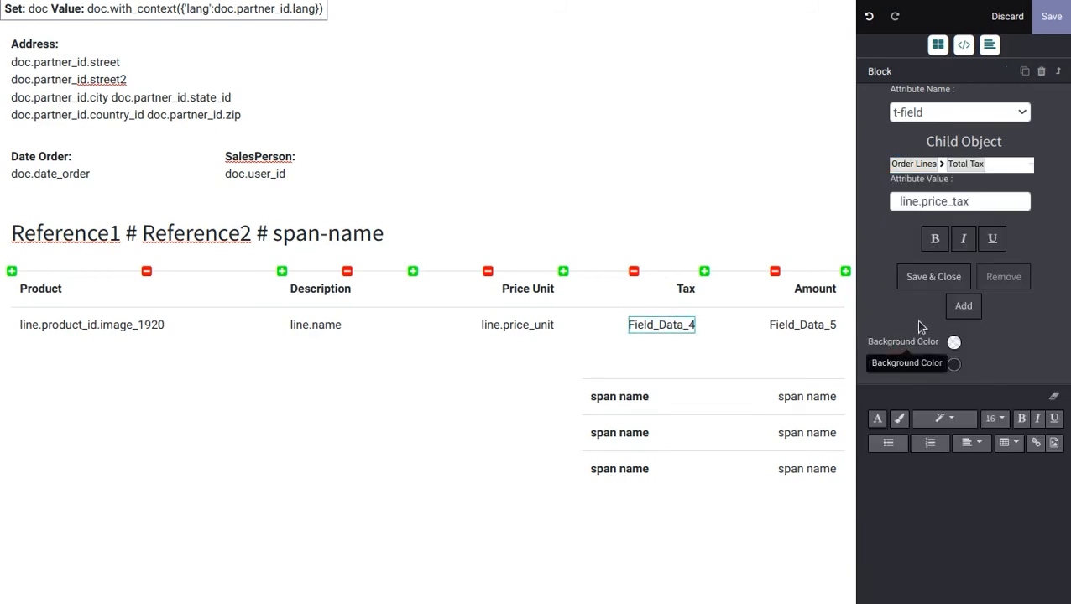
click(934, 280)
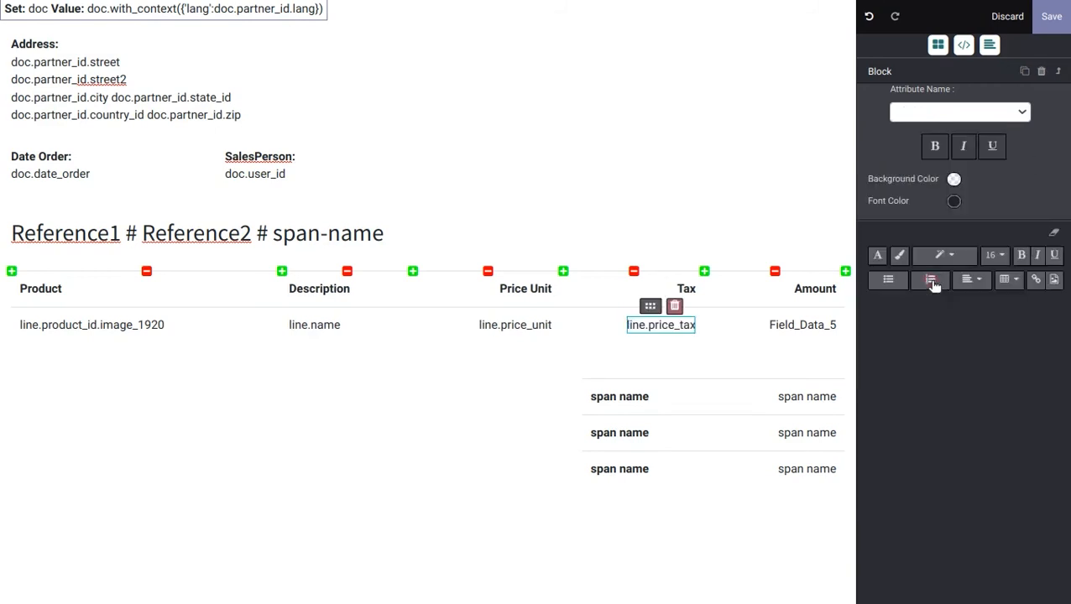
Bind the Field_Data_5 placeholder under Amount to the order line's Subtotal field (line.price_subtotal) and save the attribute.
click(807, 322)
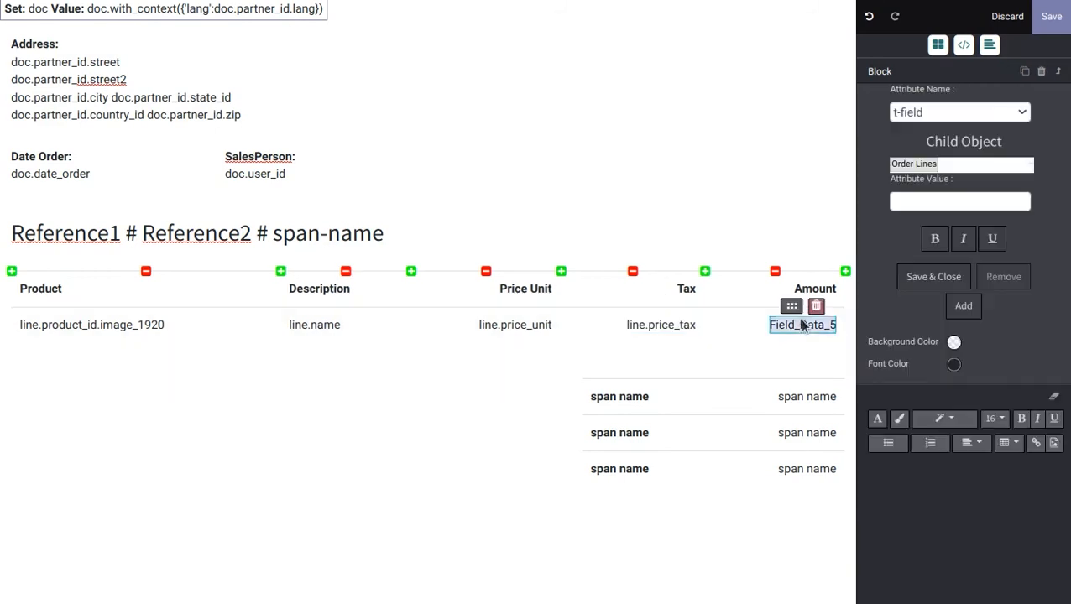
click(948, 167)
text(subt)
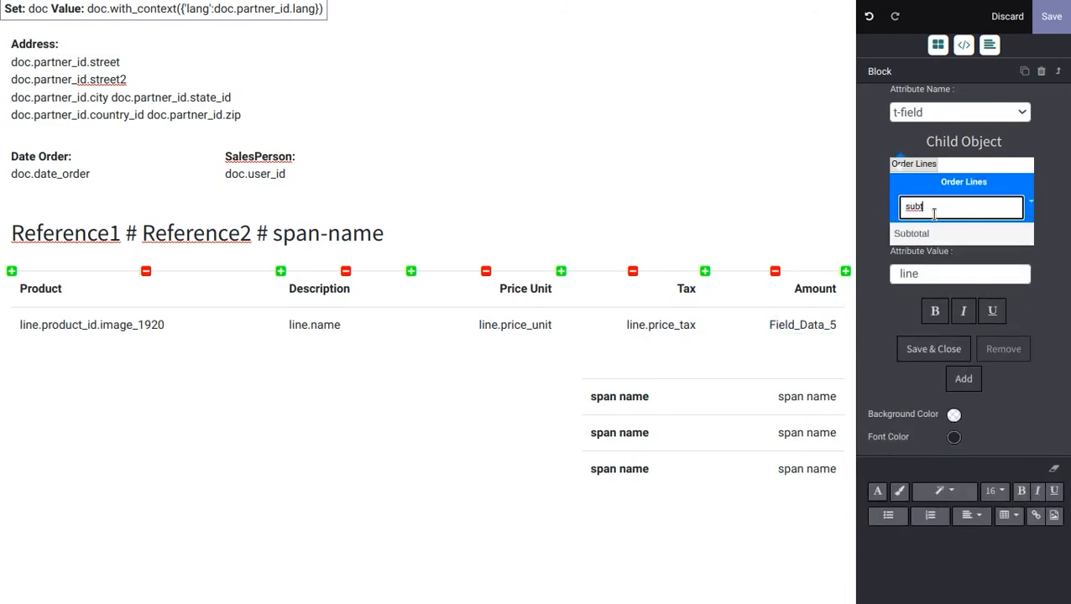
click(933, 235)
click(923, 275)
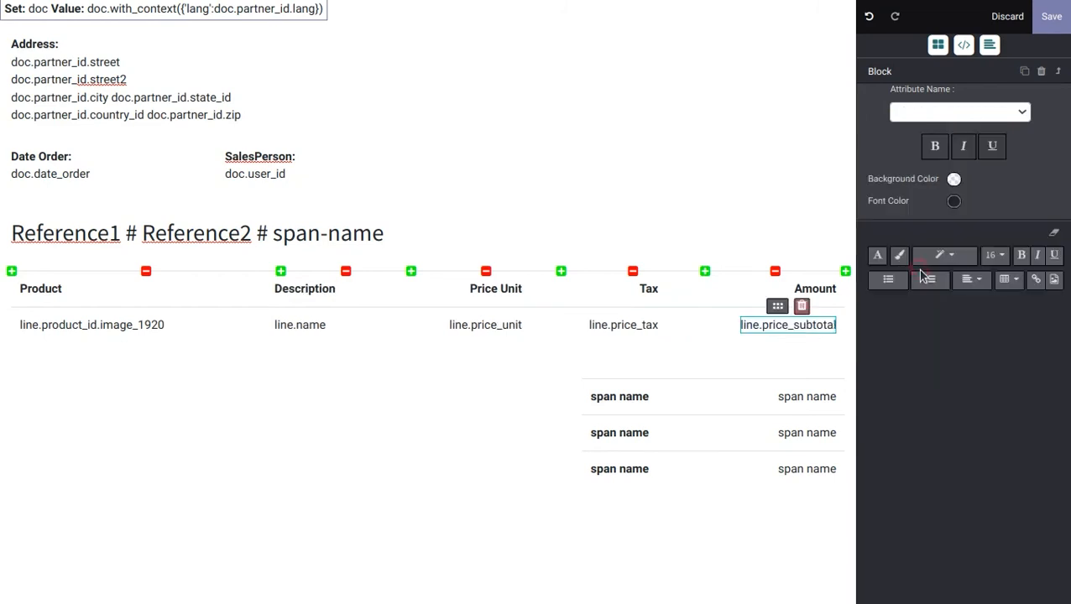
Replace the three bold placeholder labels in the totals table with Sub Total, Tax and Total.
click(619, 398)
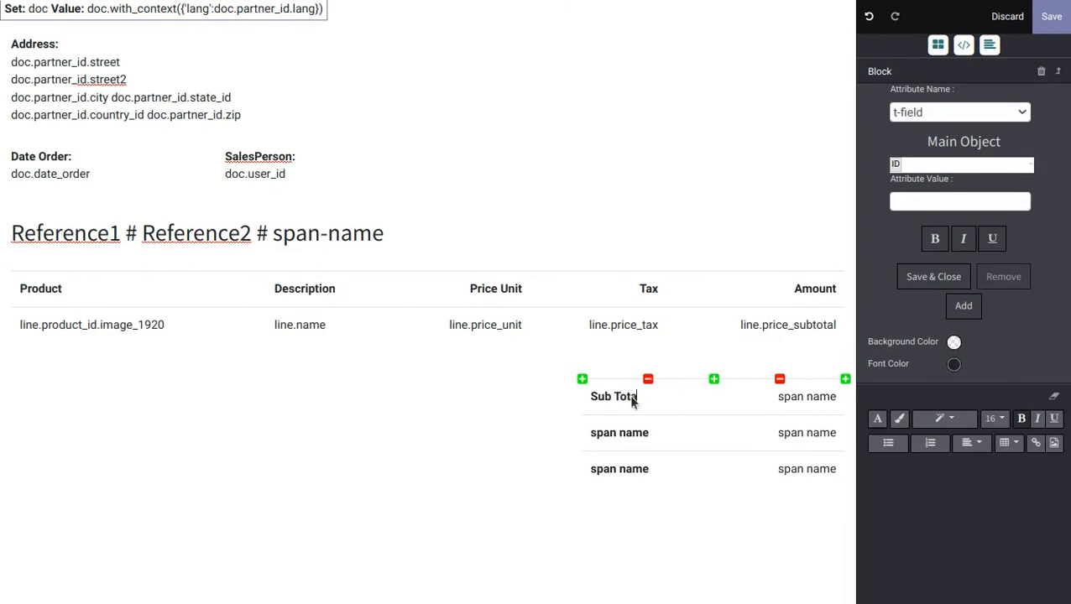
triple_click(605, 431)
text(Tax)
triple_click(613, 471)
text(To)
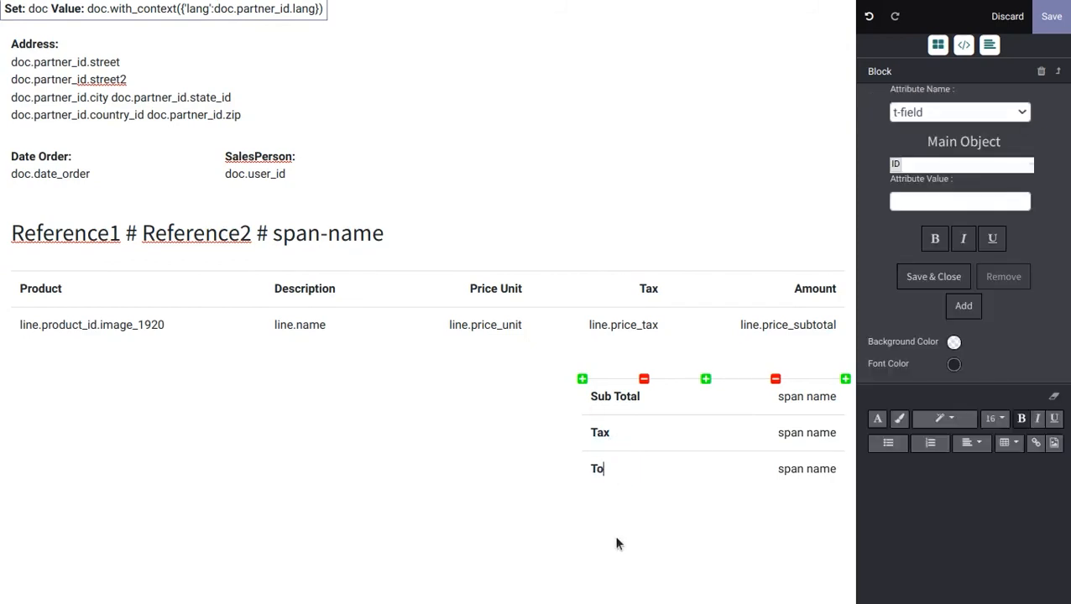
Bind the Sub Total row's value placeholder to the order's Untaxed Amount field (doc.amount_untaxed) and save the attribute.
triple_click(797, 400)
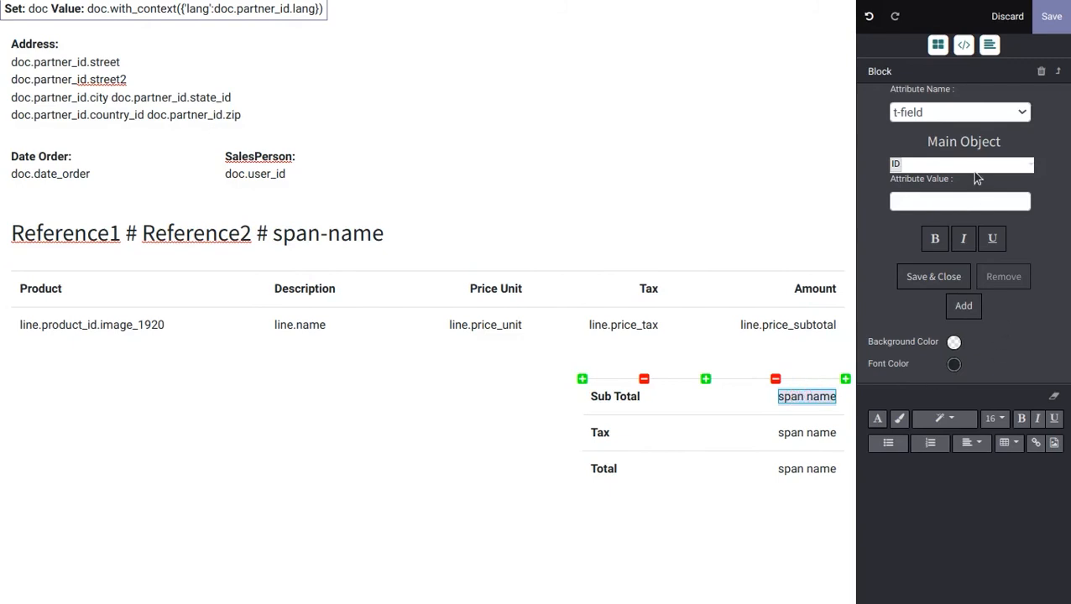
click(971, 169)
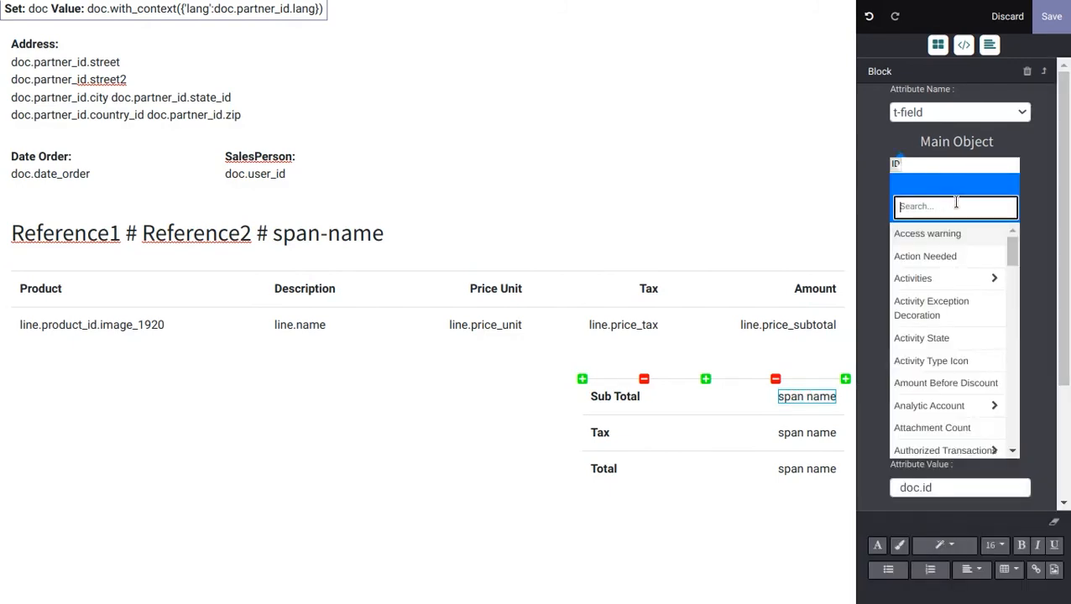
text(a)
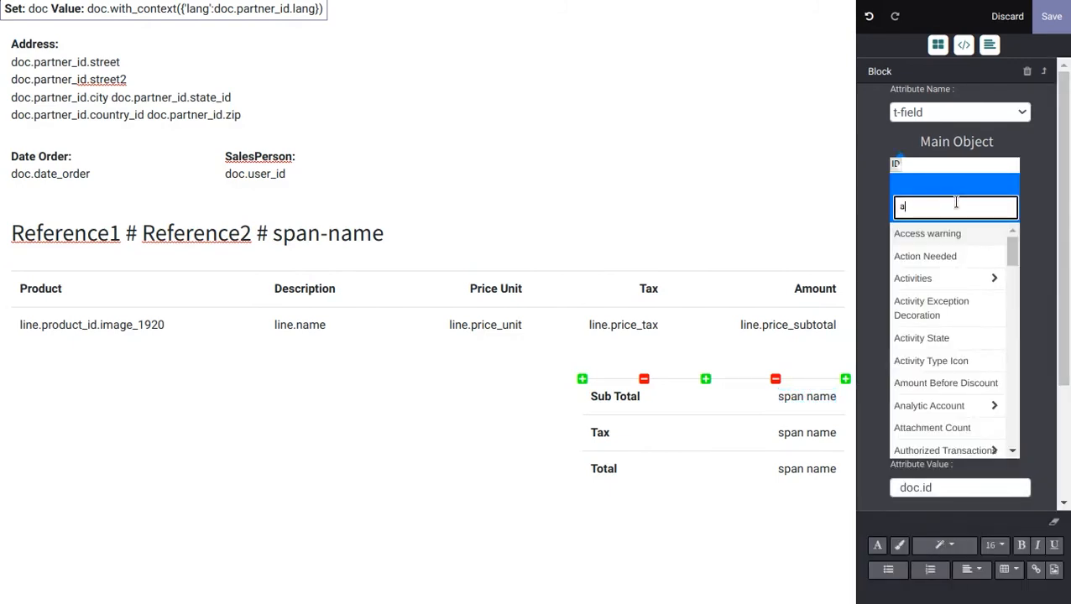
text(mount)
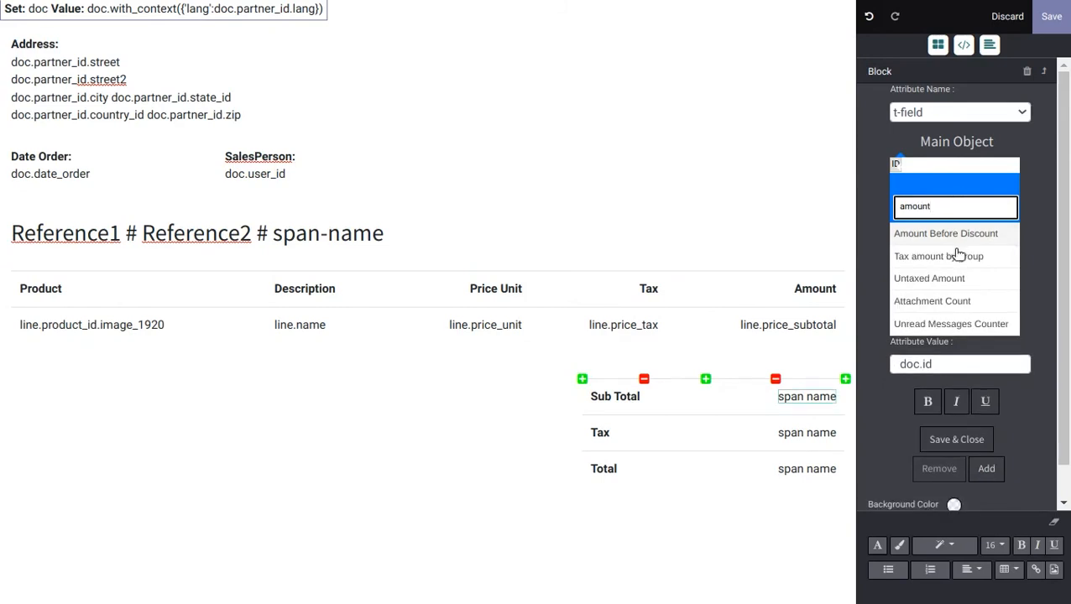
click(939, 279)
click(938, 279)
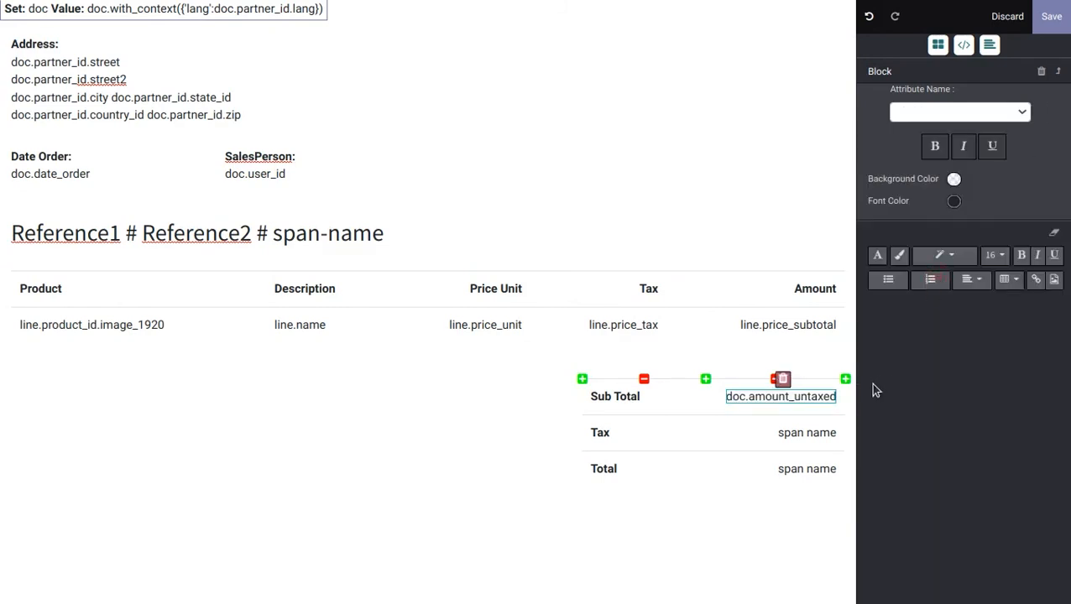
Bind the Tax row's value placeholder to the order's Taxes field (doc.amount_tax) and save the attribute.
click(790, 435)
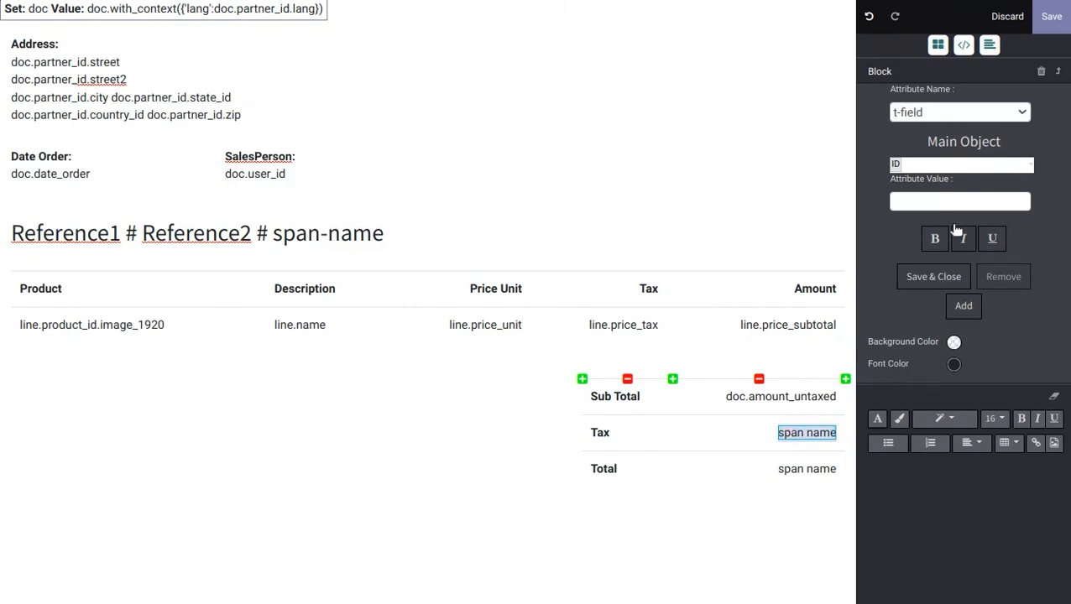
click(945, 165)
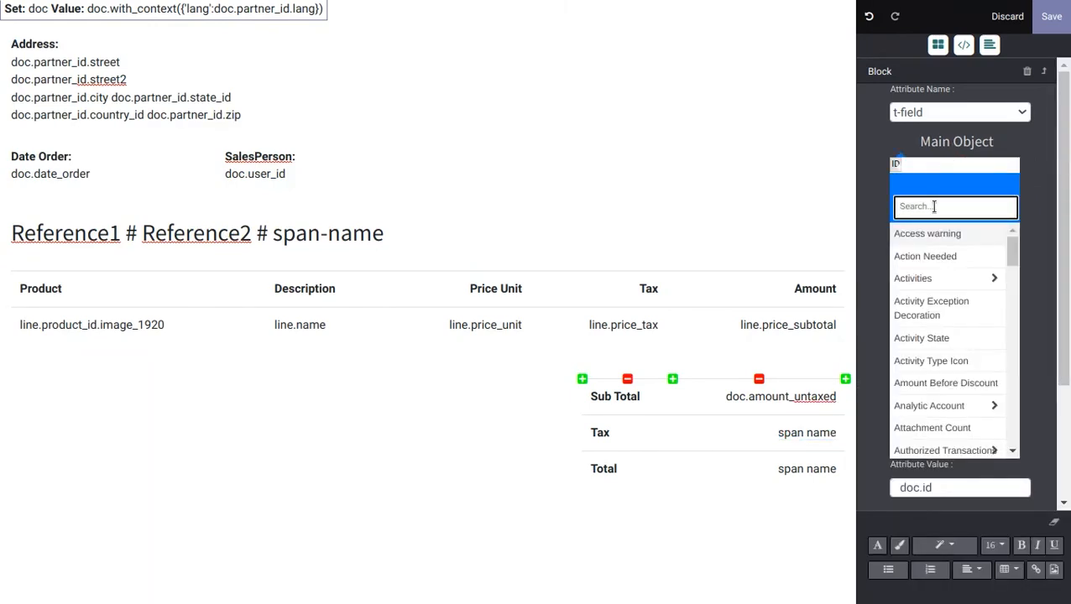
text(tax)
click(923, 257)
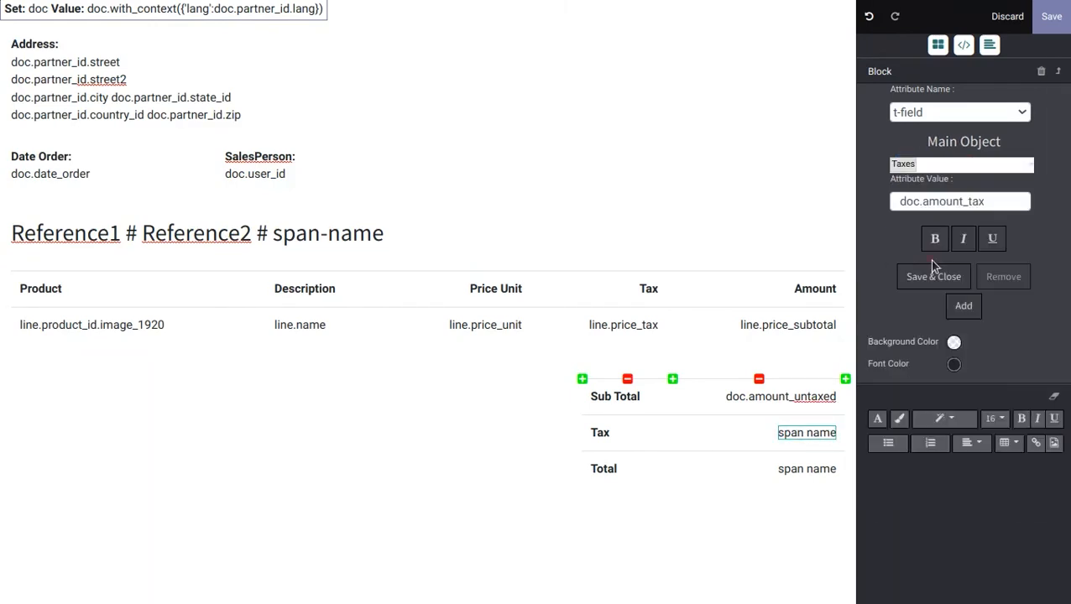
click(939, 277)
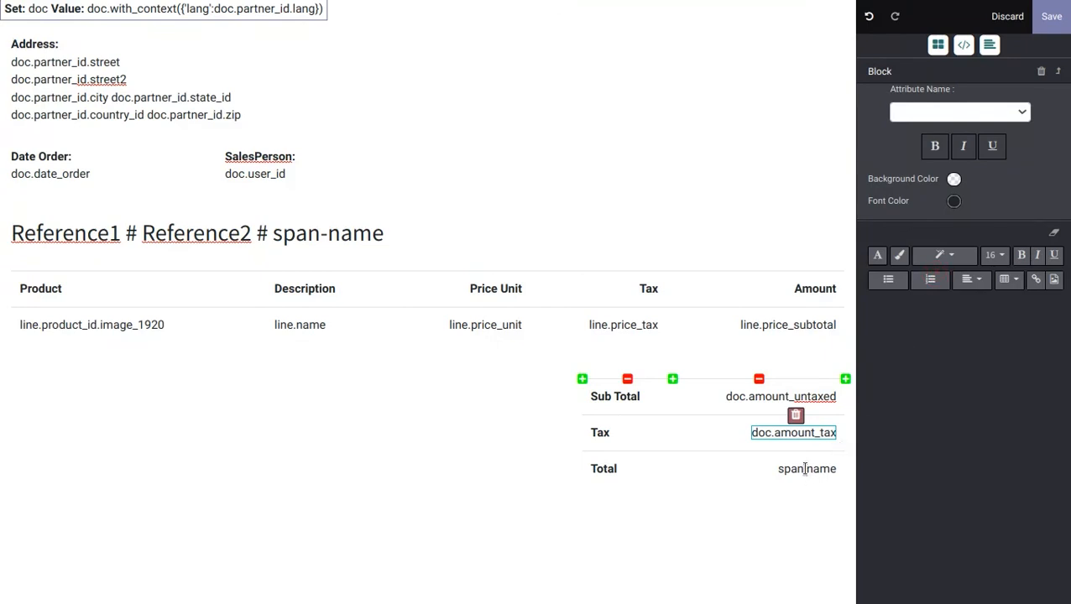
Bind the Total row's value placeholder to the order's Total field (doc.amount_total), then save the attribute and the whole report.
click(805, 471)
click(976, 166)
click(953, 206)
text(total)
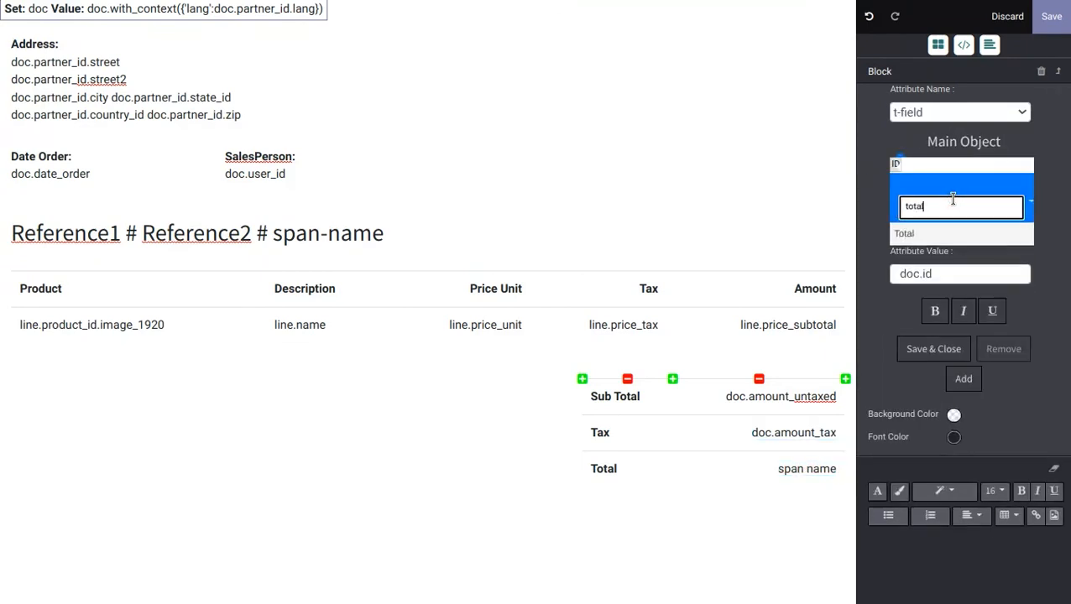
click(947, 234)
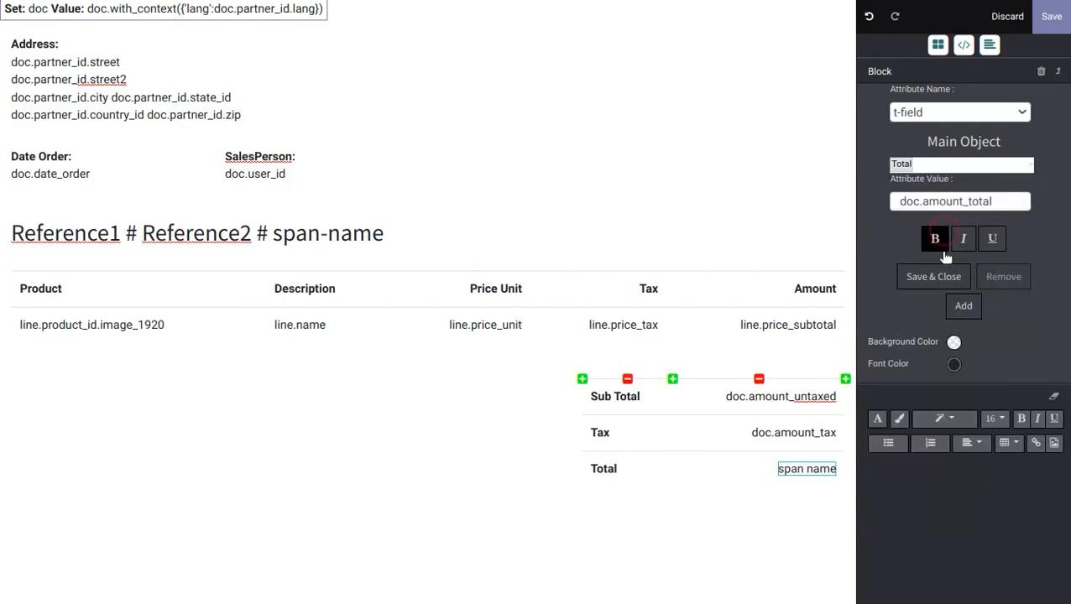
click(915, 277)
click(932, 281)
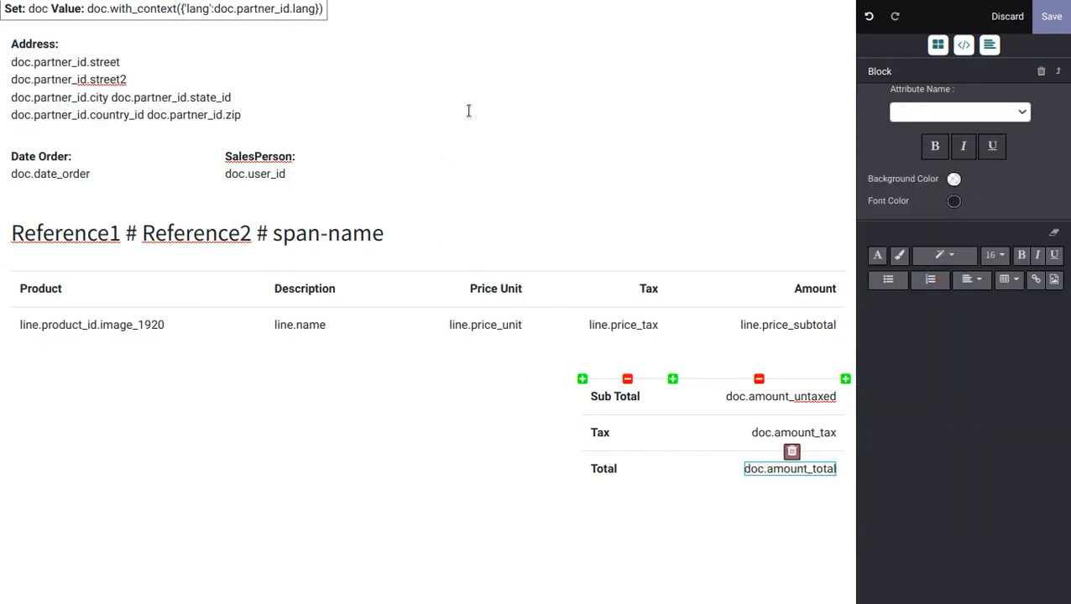
click(1051, 17)
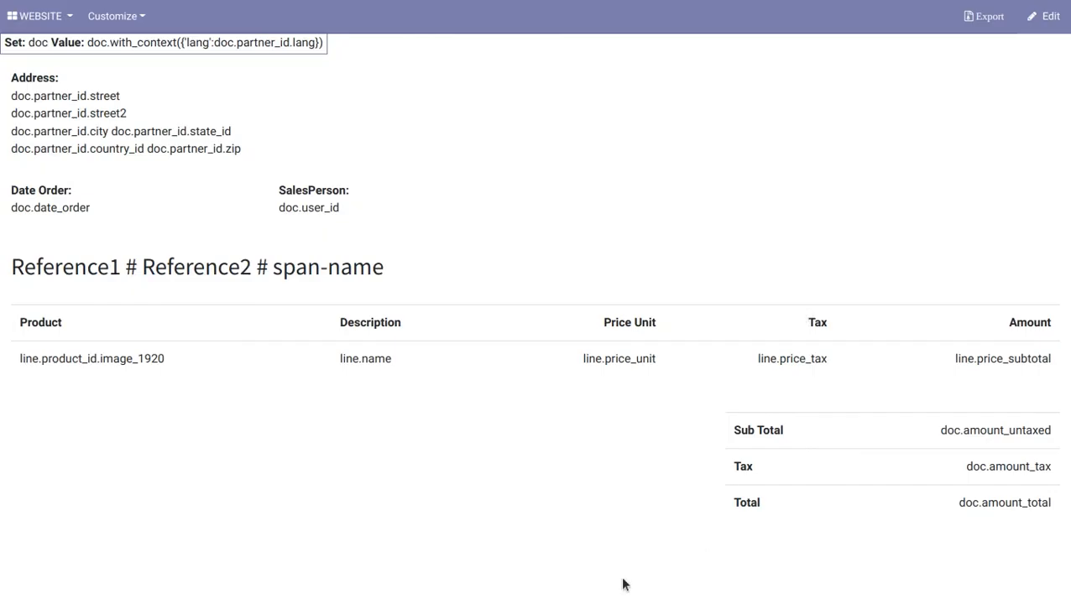
Preview the report with an existing sale order record, check its header, order lines and totals, and close the preview.
click(112, 17)
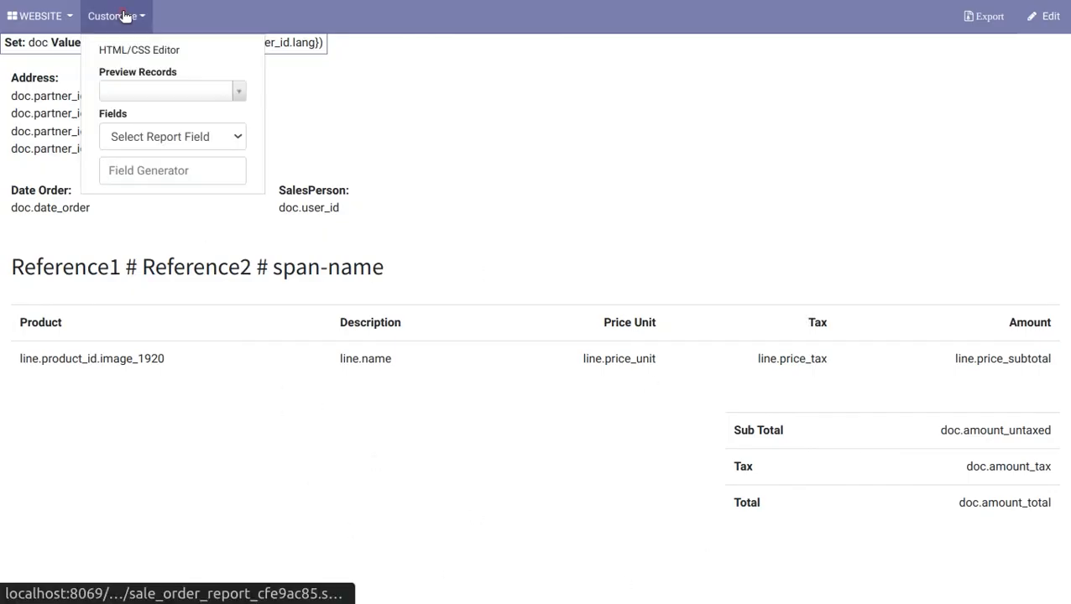
click(118, 88)
click(168, 211)
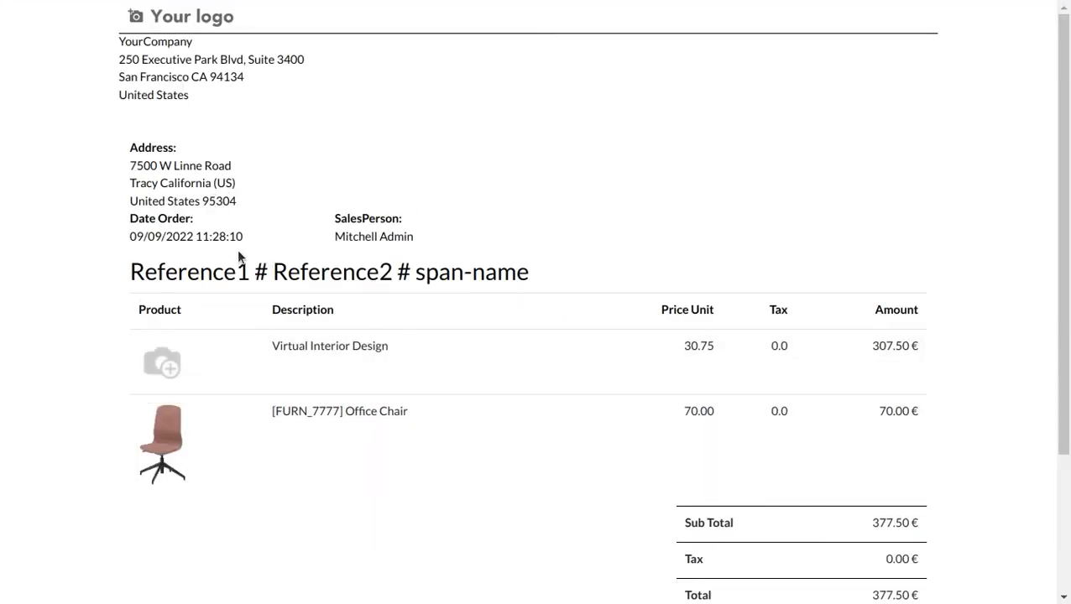
scroll(504, 311, down, 3)
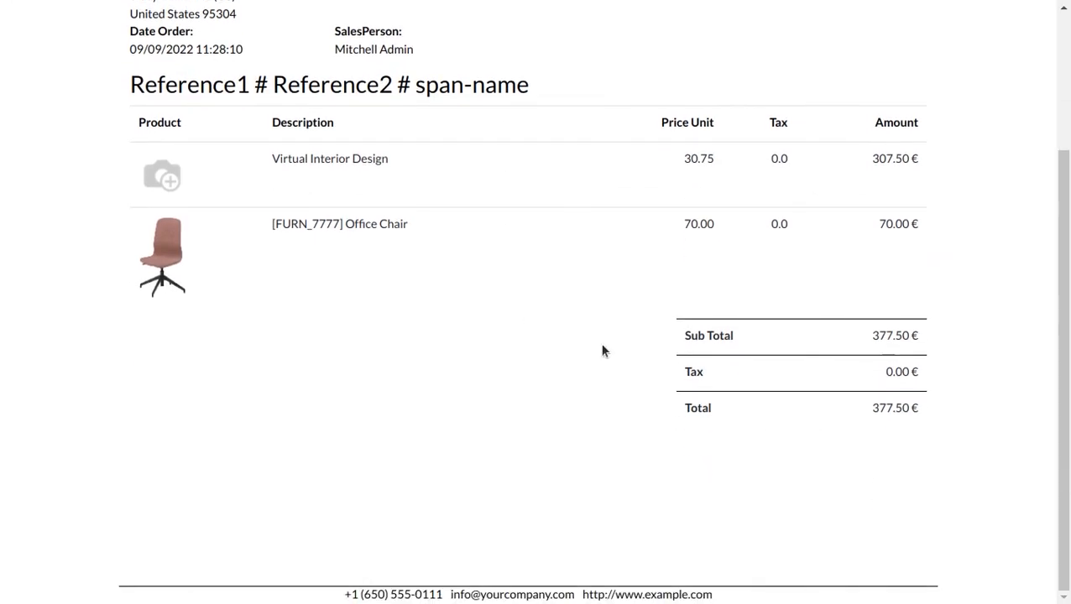
scroll(767, 461, up, 3)
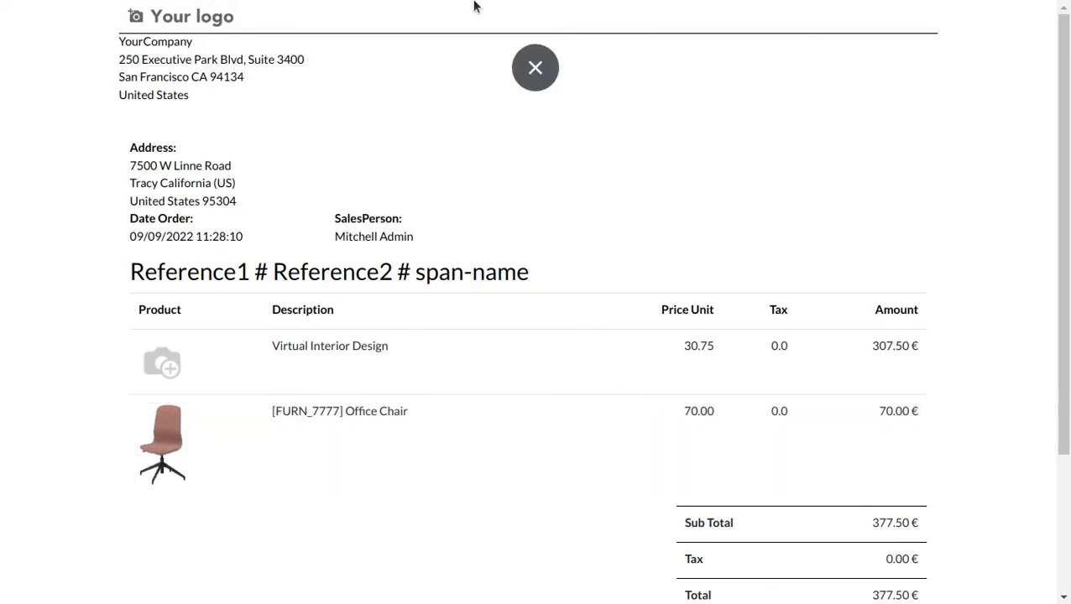
click(535, 67)
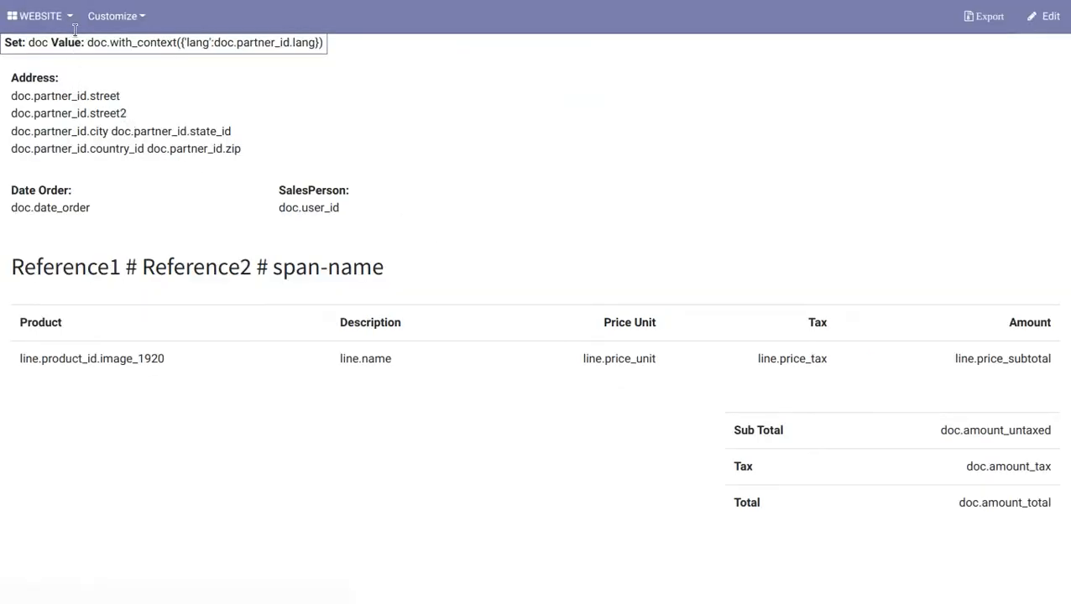
Switch to the Sales app, open the topmost Gemini Furniture order and print its Sale Order Report.
click(63, 17)
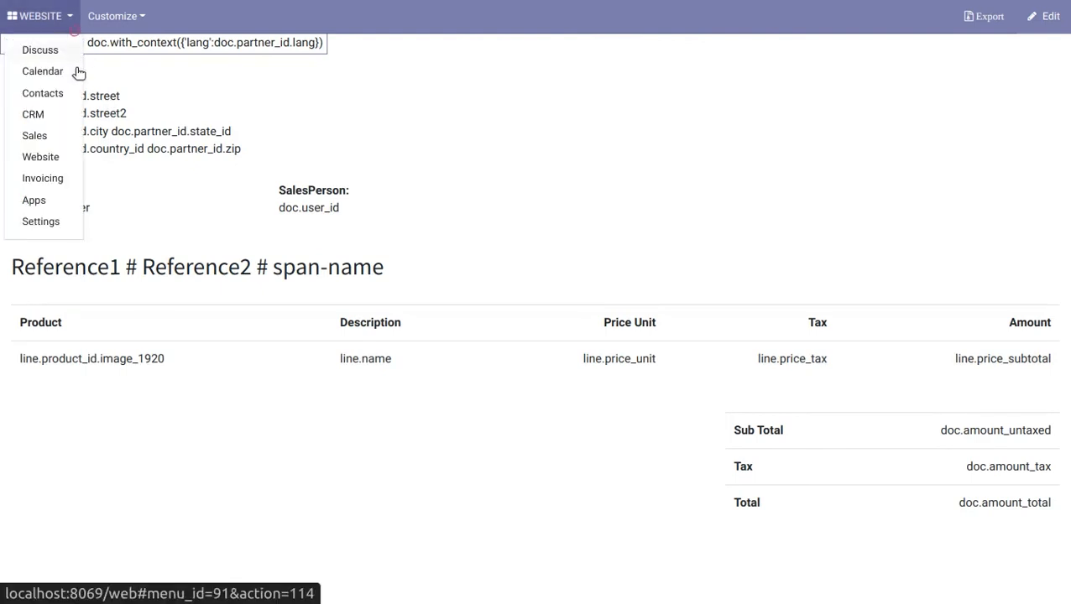
click(48, 151)
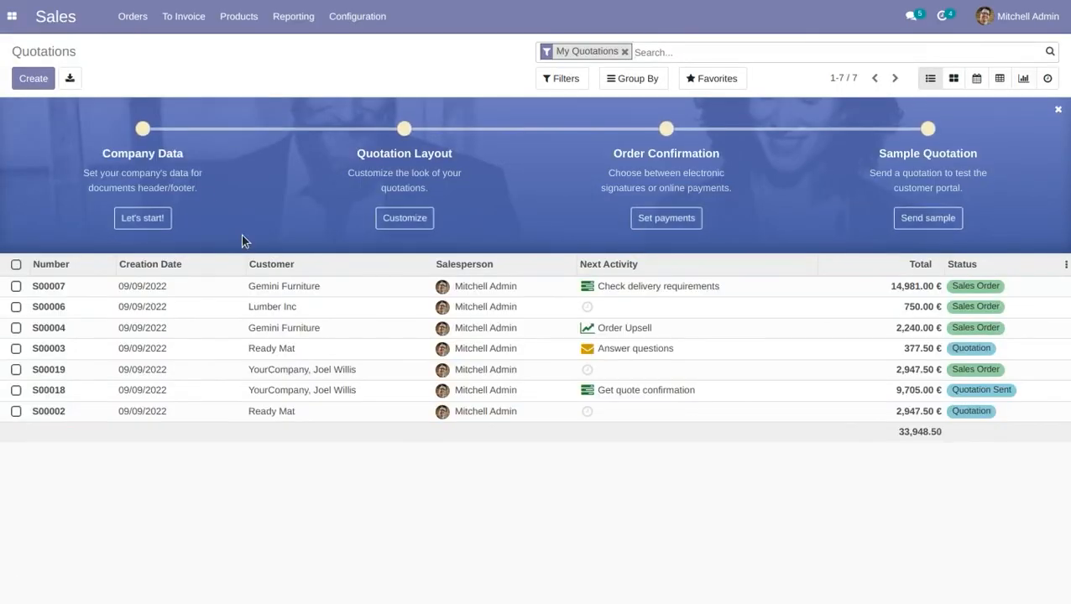
click(322, 286)
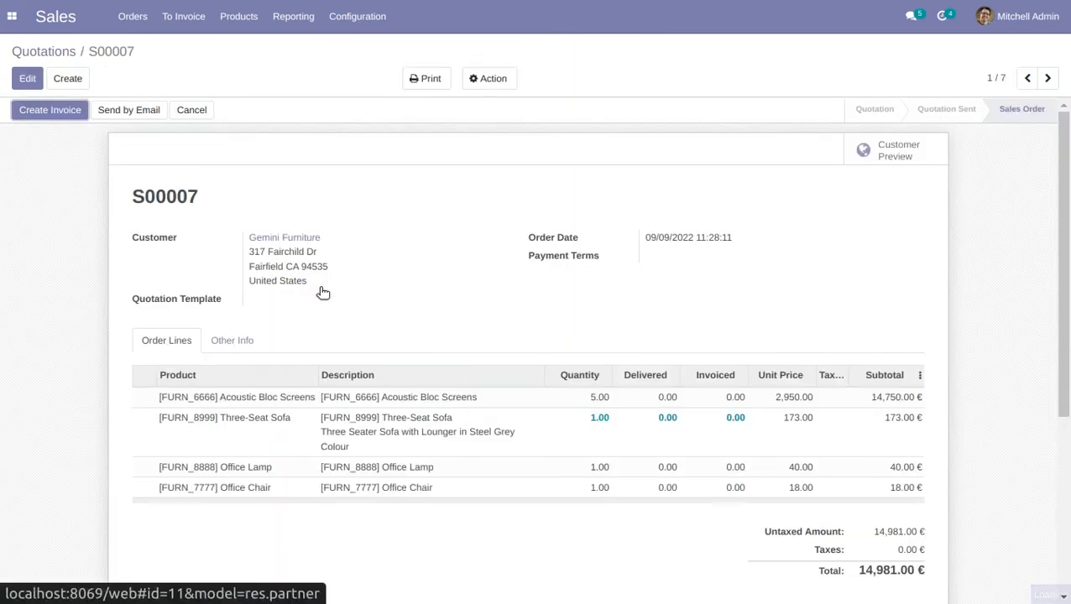
click(422, 80)
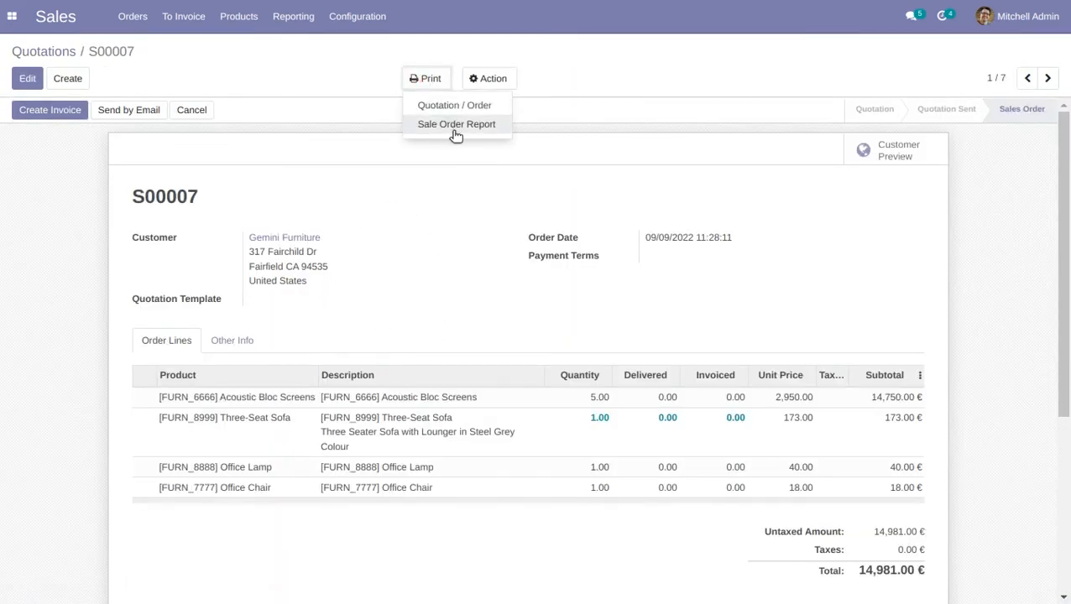
click(466, 128)
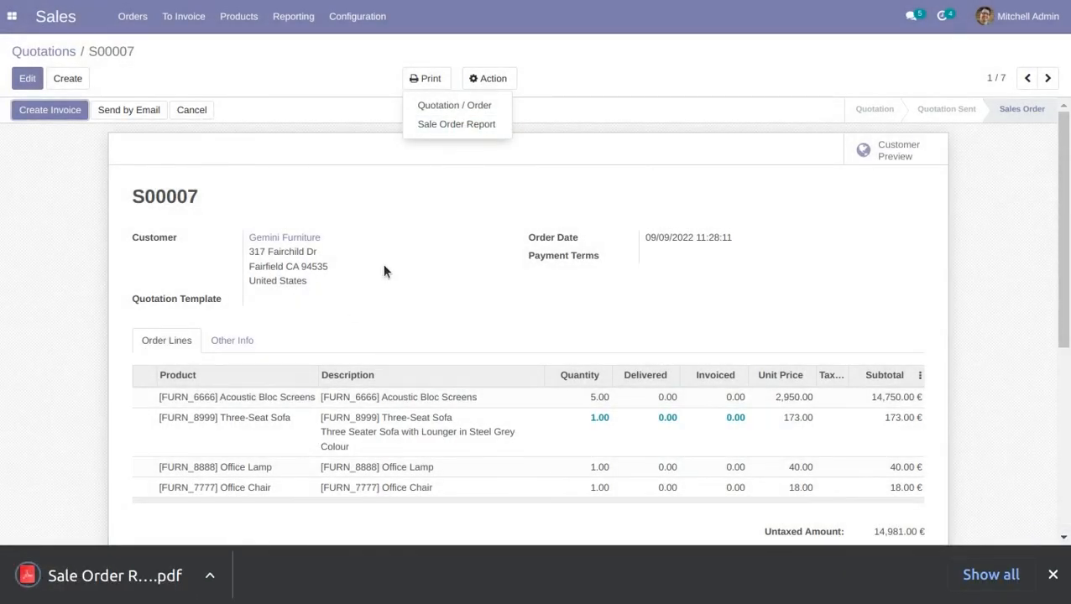
Open the downloaded Sale Order Report PDF and review its address, product images, order lines and totals.
click(99, 596)
click(1053, 574)
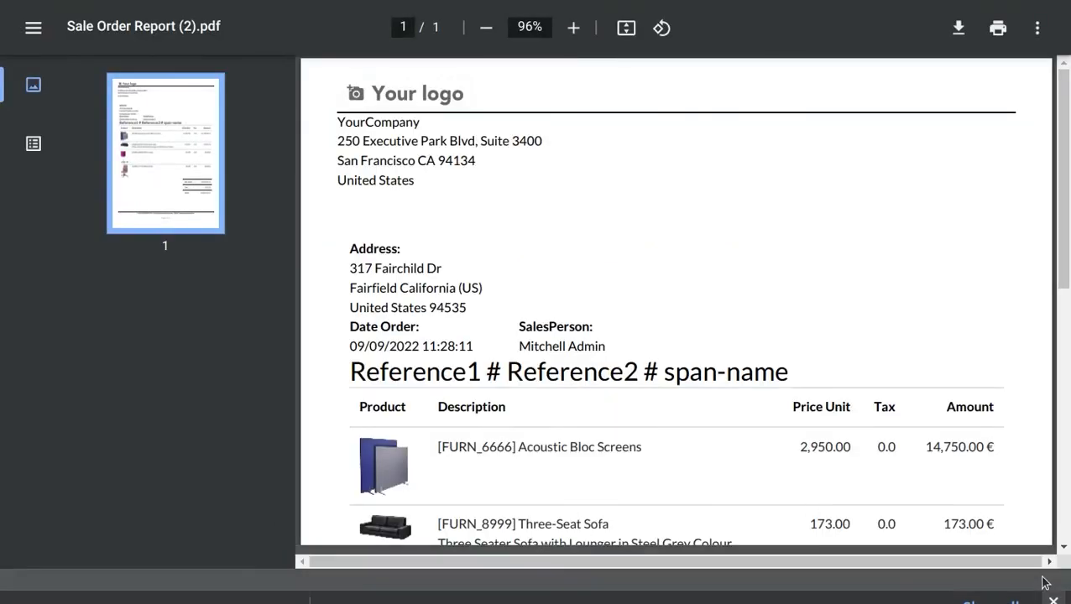
scroll(448, 222, down, 1)
scroll(447, 223, down, 5)
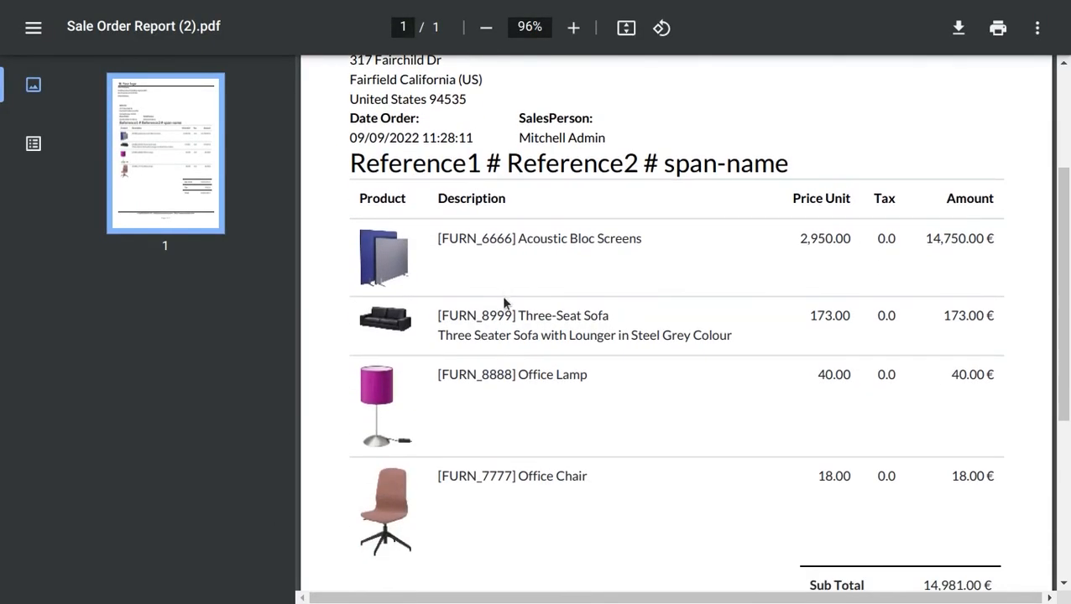
scroll(744, 502, up, 5)
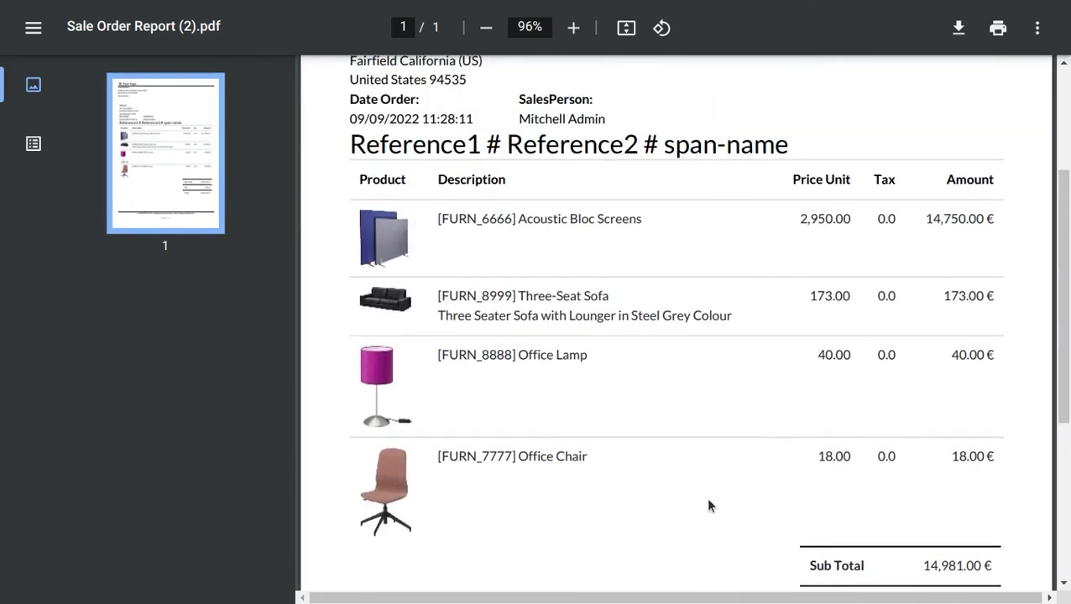